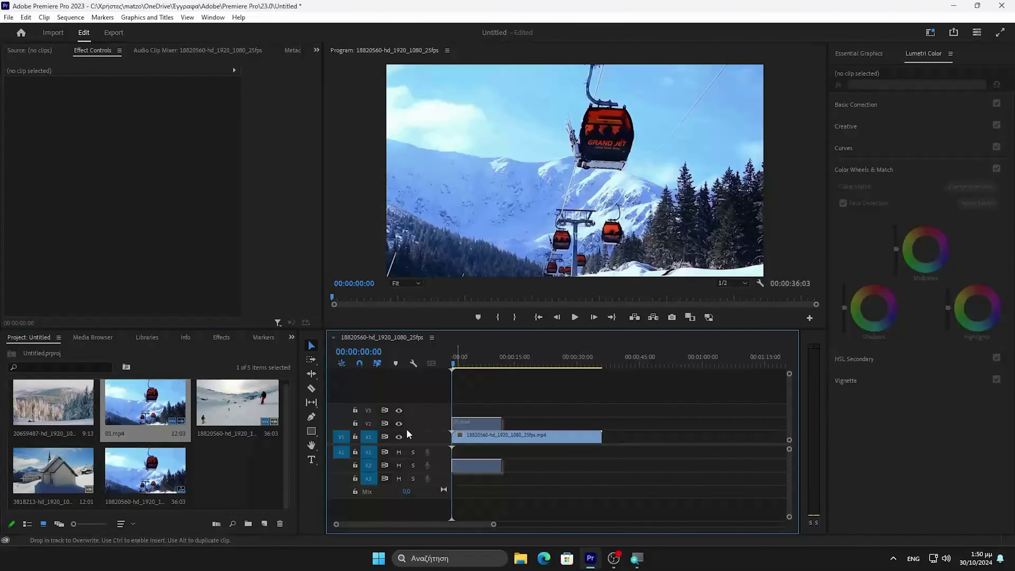
Delete the audio of 01.mp4, and move the 18820560 skiing clip to V3, trimmed to end with 01.mp4
left_click(355, 423)
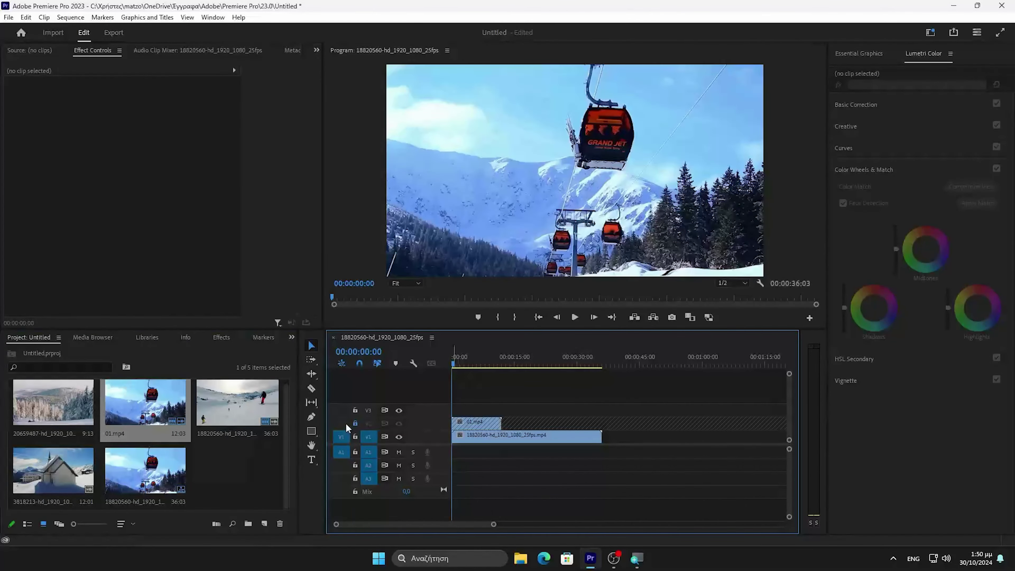
left_click(355, 423)
left_click_drag(472, 436, 474, 410)
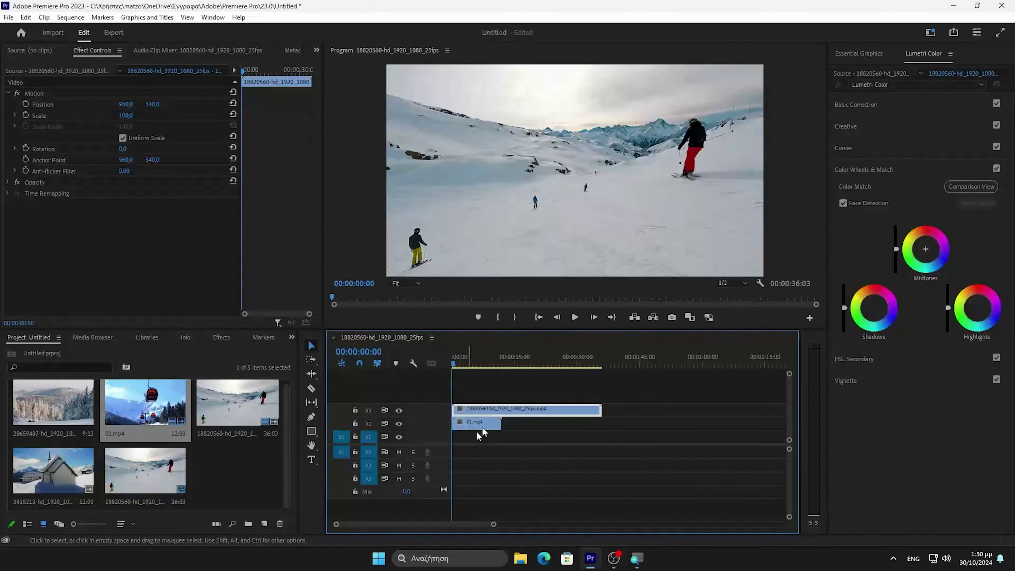
left_click_drag(601, 409, 501, 416)
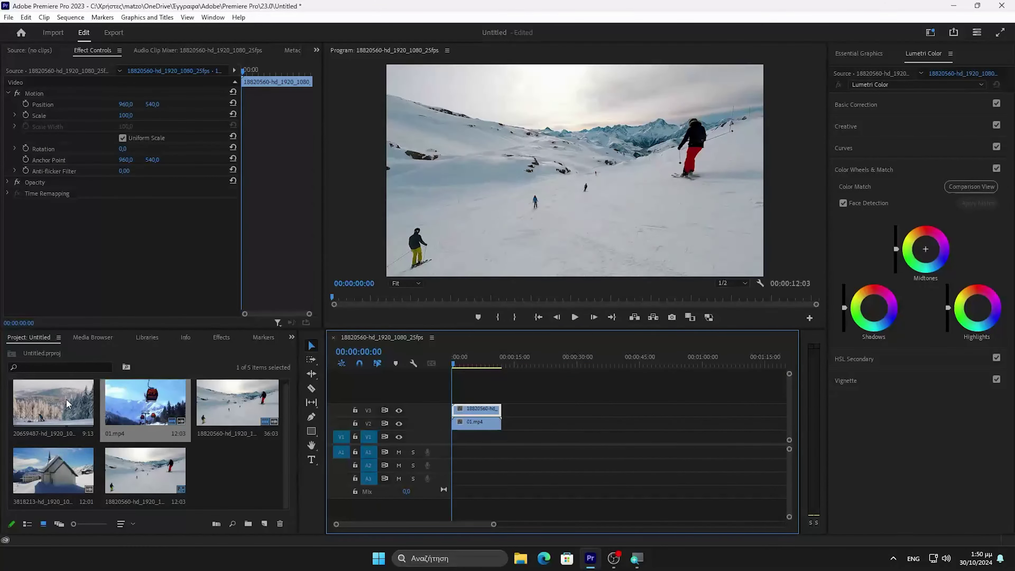
Add the 20659487 forest and 3818213 chapel clips without audio, stacked on V2 and V1 below the others, with all four clips trimmed to 9:13
left_click_drag(40, 415, 491, 411)
left_click_drag(54, 471, 456, 397)
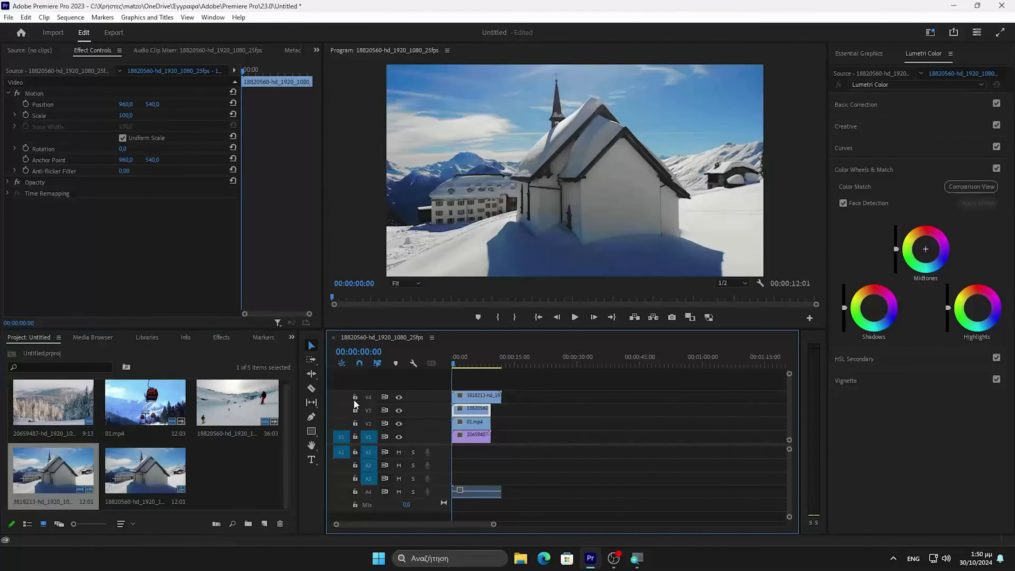
left_click_drag(468, 491, 467, 492)
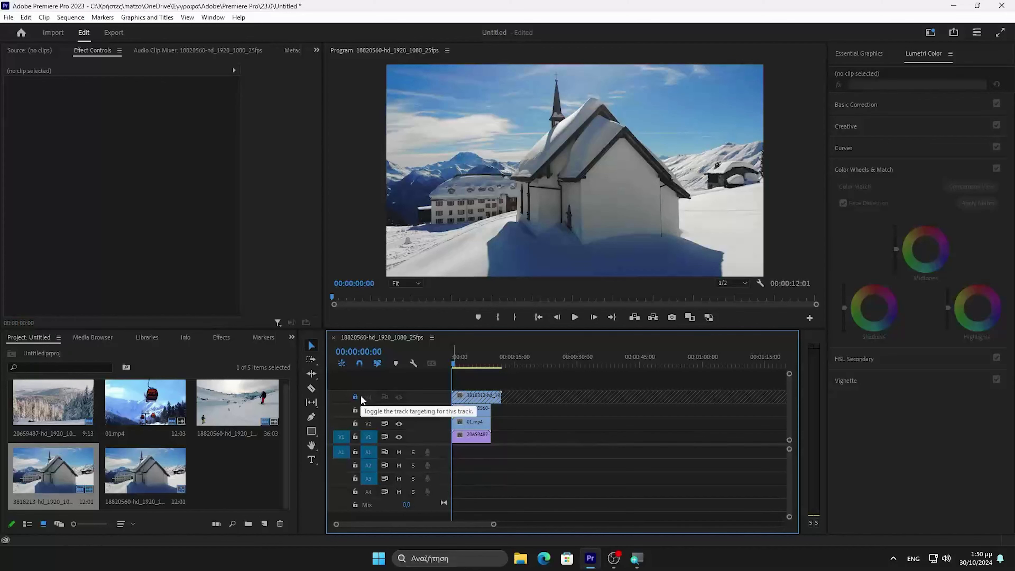
left_click_drag(482, 399, 488, 435)
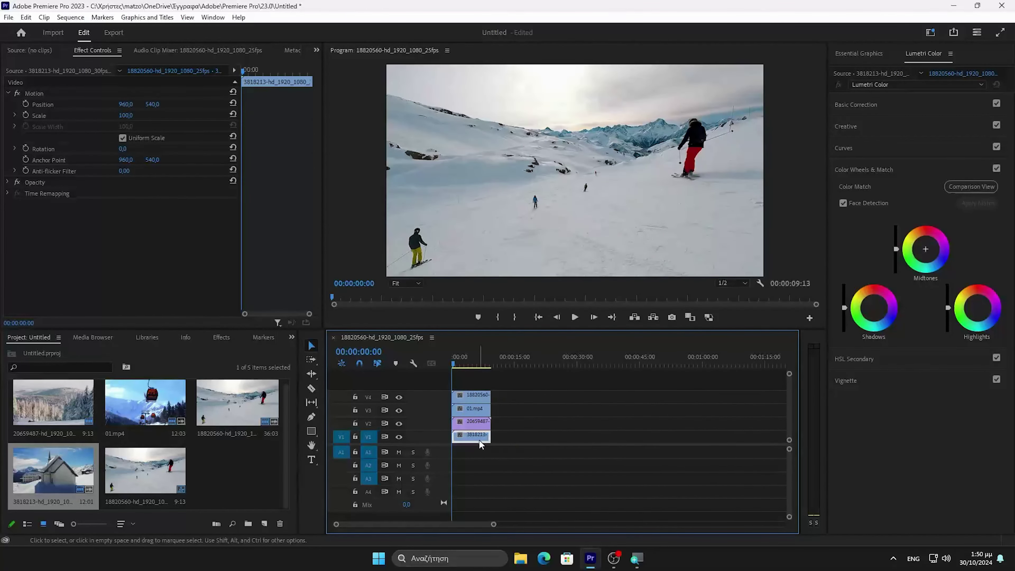
Set the Scale of the skiing clip on V4 and of 01.mp4 on V3 to 50
left_click(475, 399)
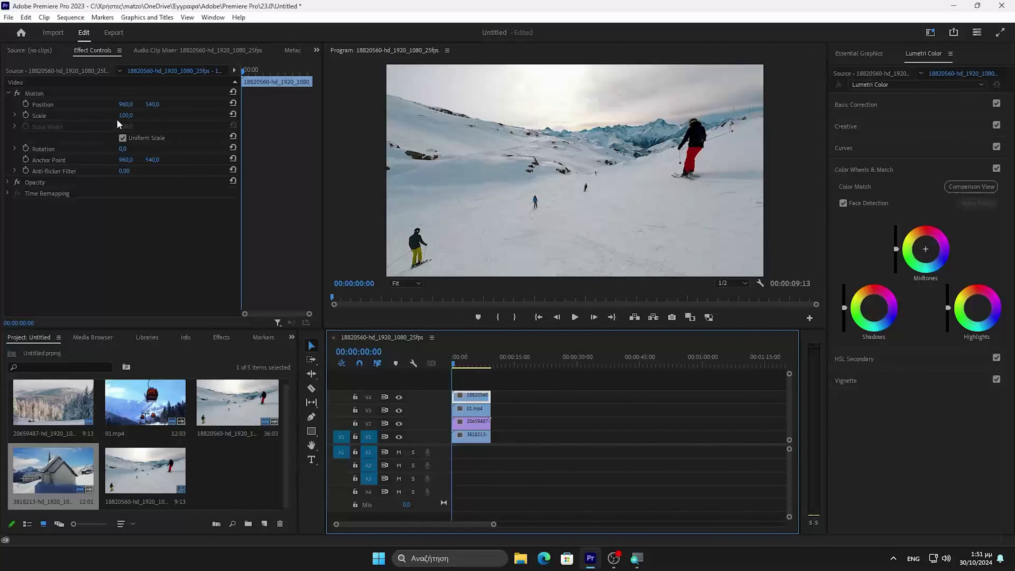
left_click(124, 115)
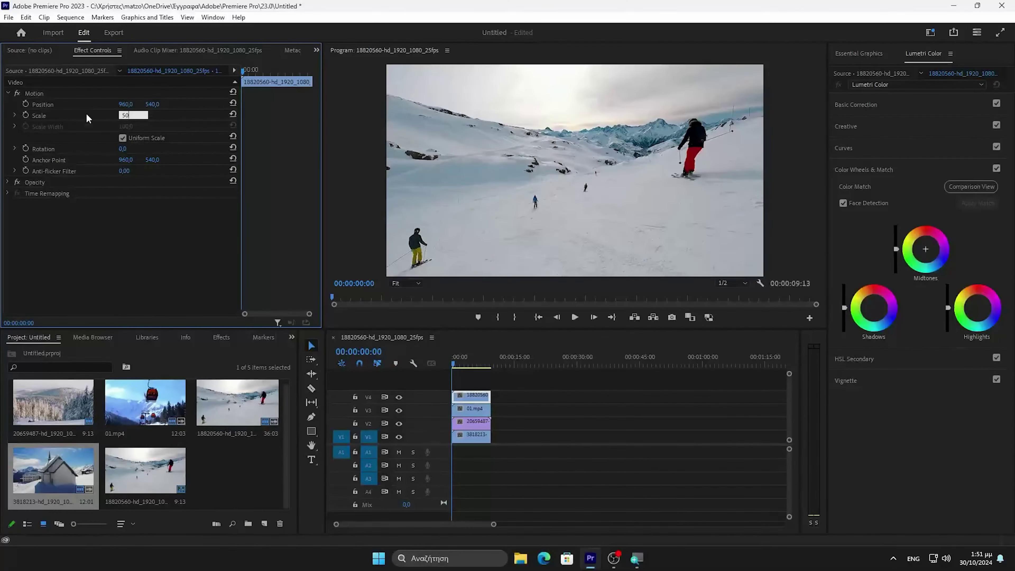
key("Return")
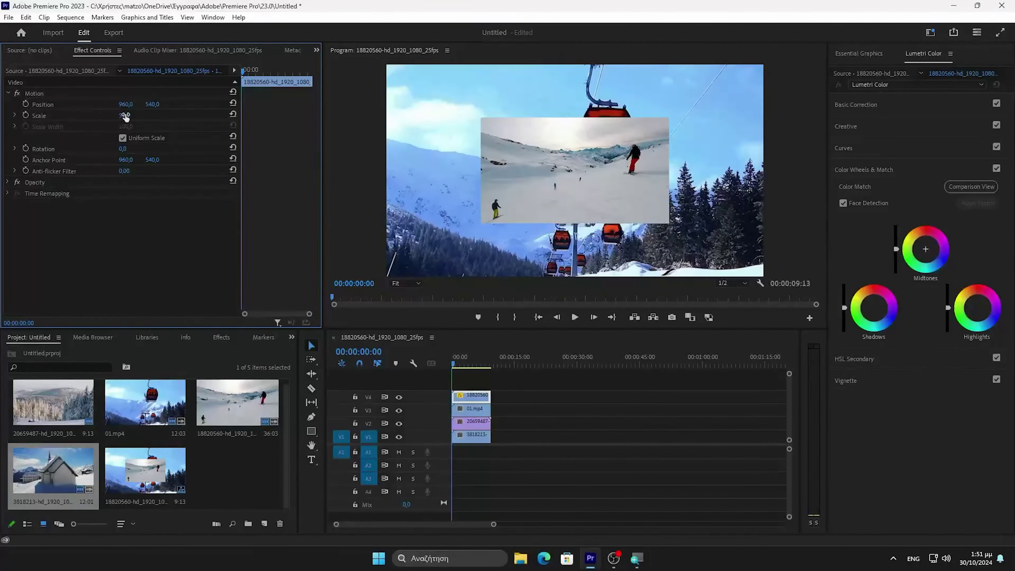
left_click(475, 408)
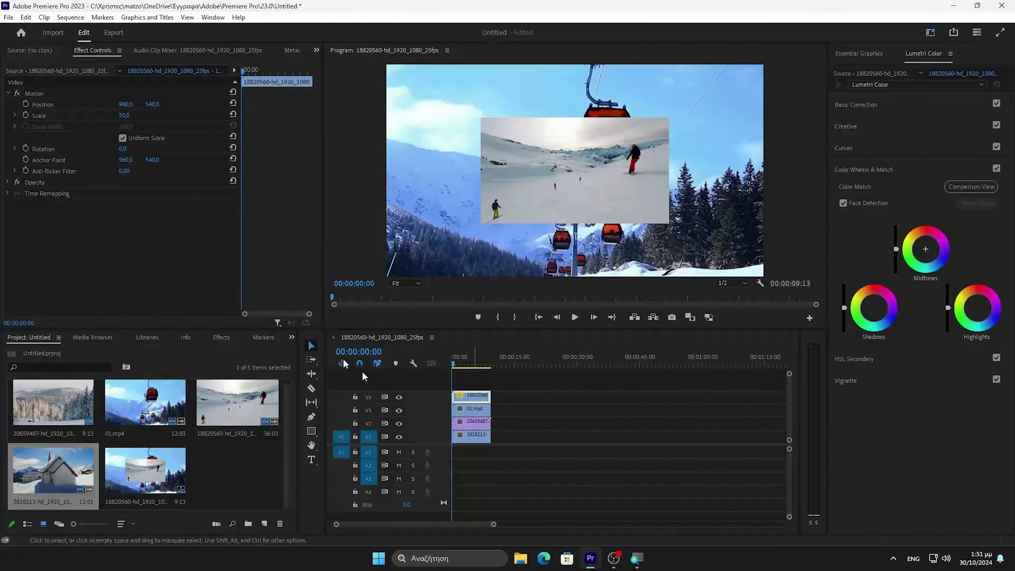
left_click(127, 115)
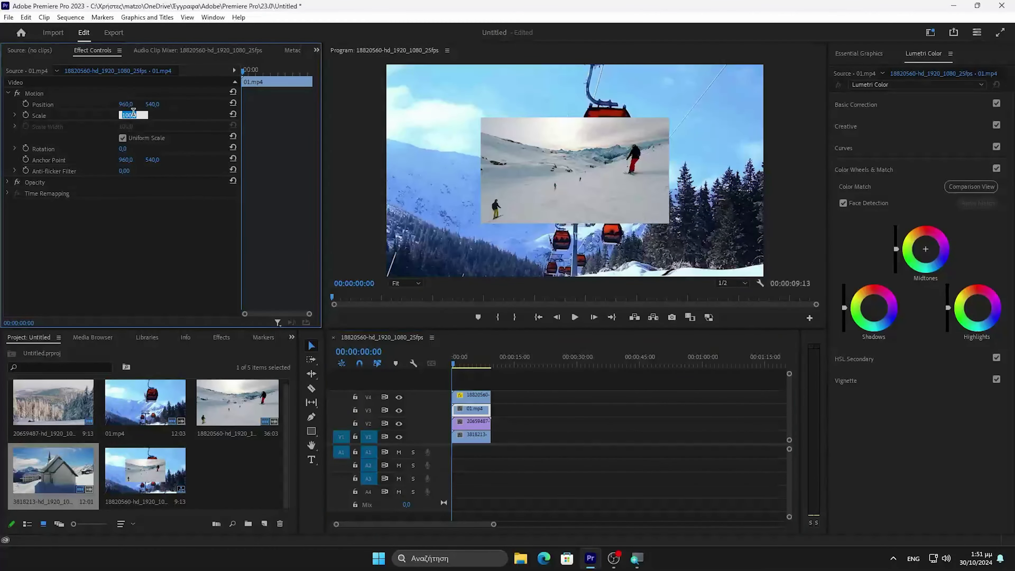
type("50")
key("Return")
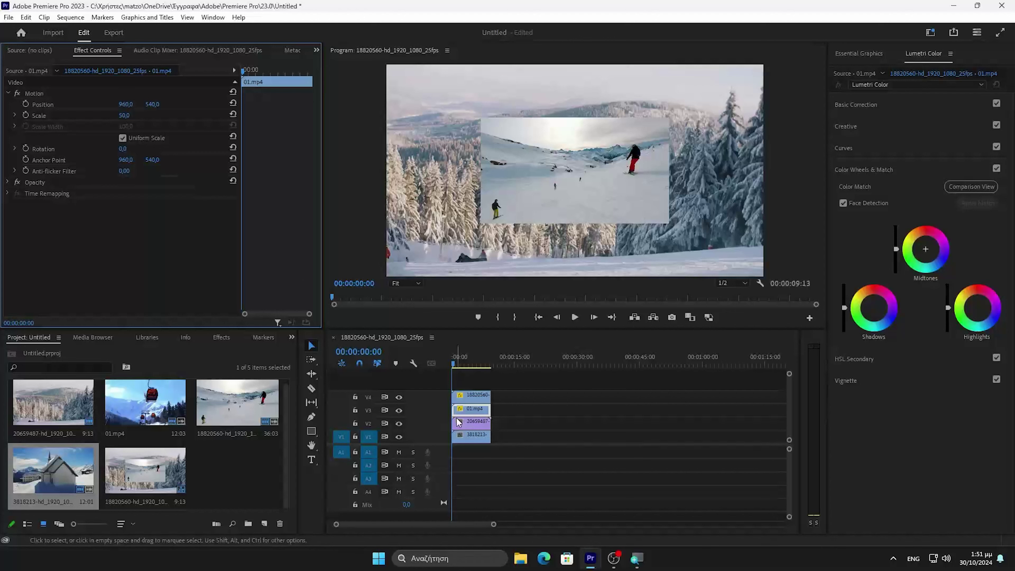
Set the Scale of the forest clip on V2 and of the chapel clip on V1 to 50
left_click(473, 421)
left_click(133, 115)
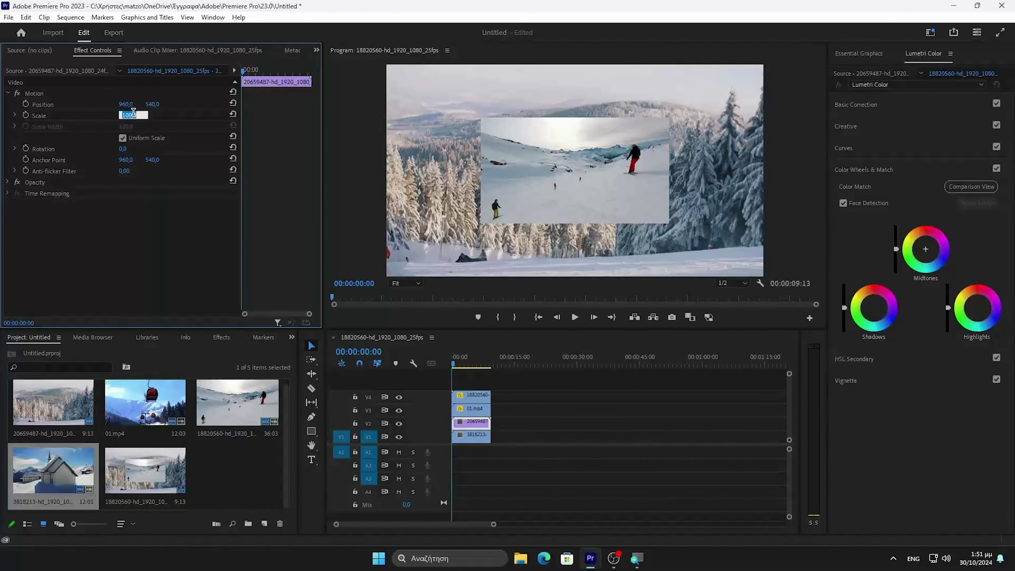
type("50")
key("Return")
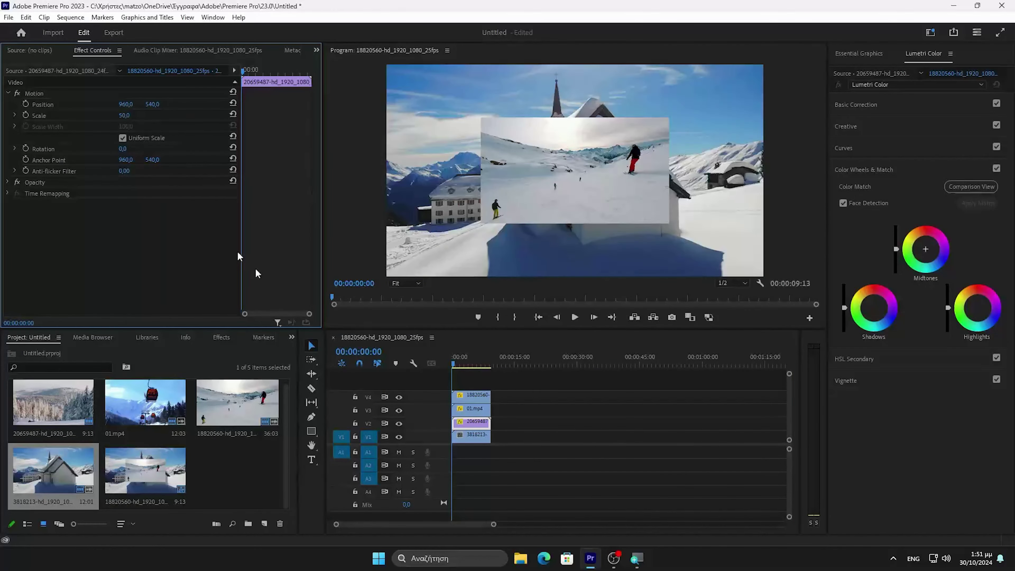
left_click(469, 436)
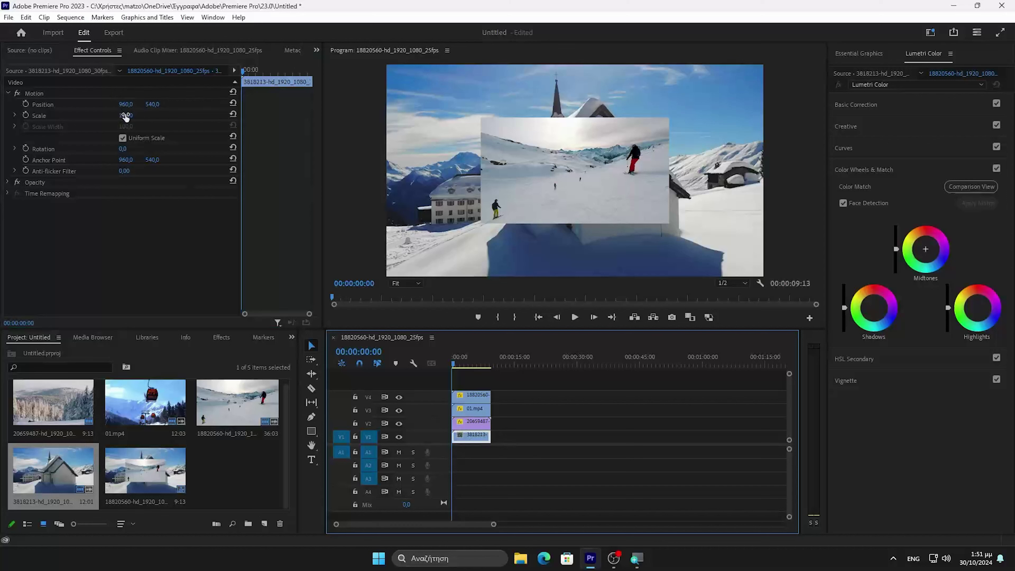
left_click(133, 115)
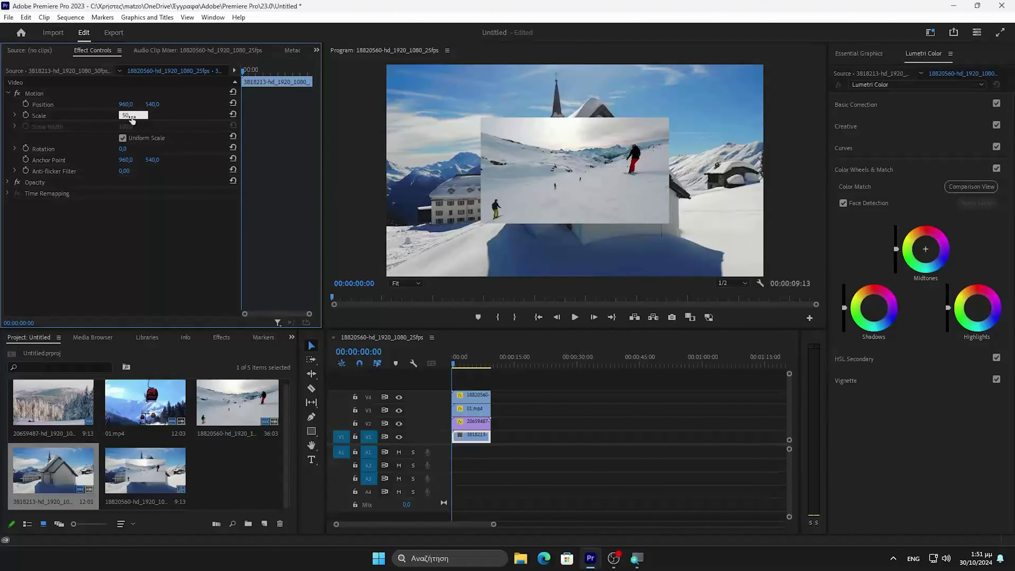
key("Return")
Position the skiing clip in the frame's upper-left quarter at 481, 256 and 01.mp4 in the upper-right quarter at 1441, 264
left_click(473, 395)
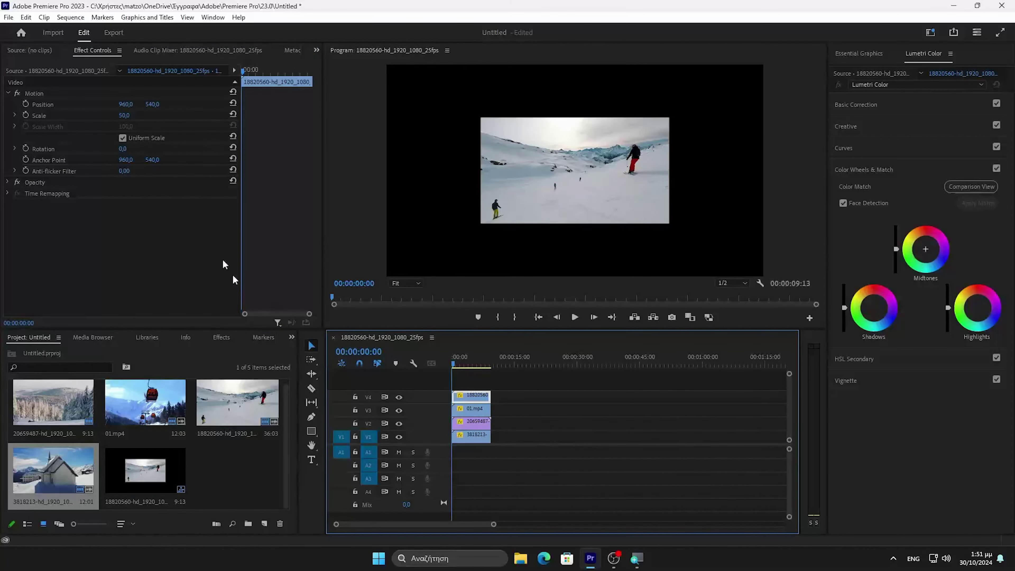
left_click_drag(130, 104, 41, 104)
left_click_drag(157, 105, 102, 105)
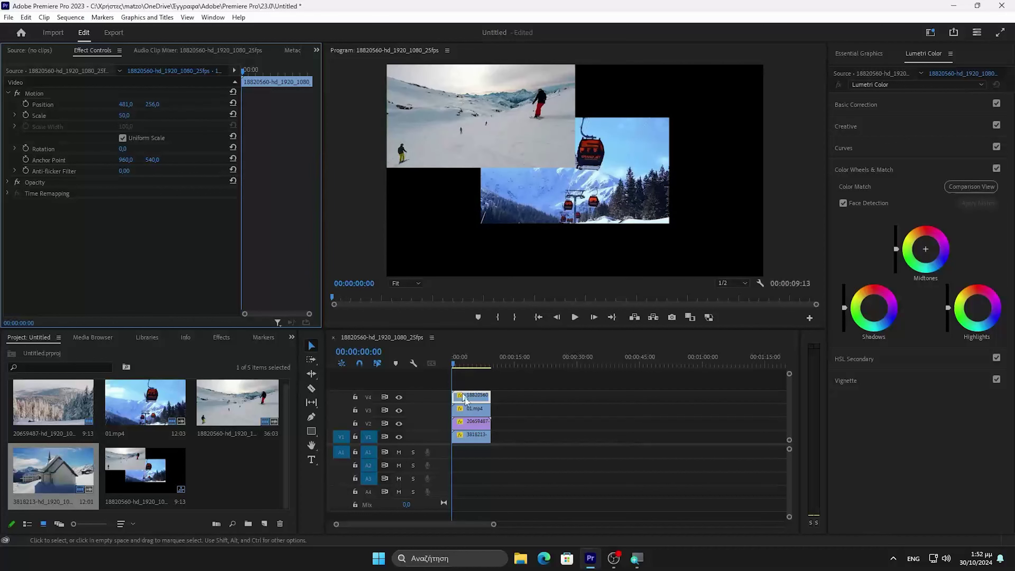
left_click(473, 410)
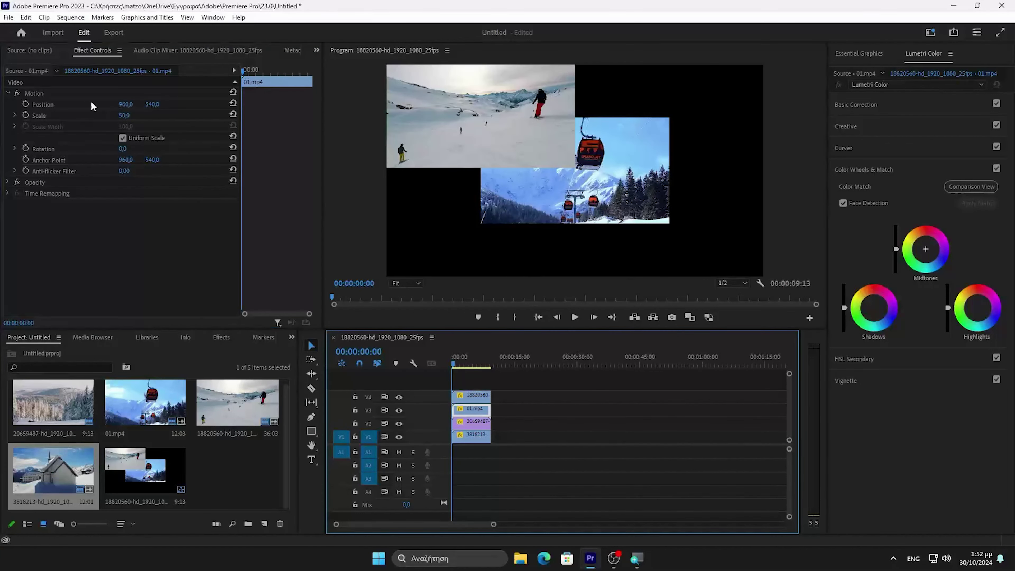
left_click_drag(131, 107, 323, 107)
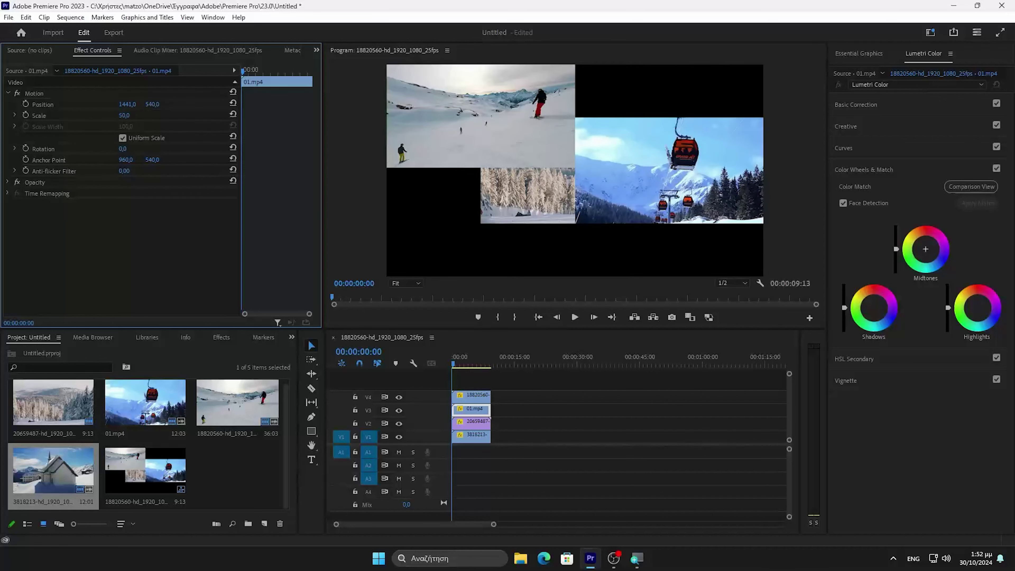
left_click_drag(153, 104, 42, 103)
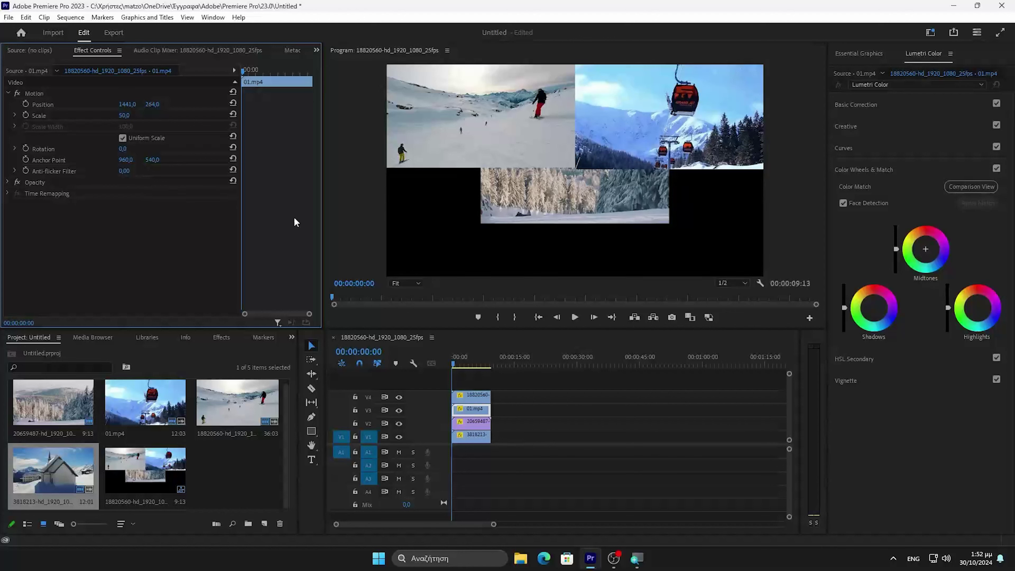
Position the forest clip on V2 in the frame's lower-left quarter at 483, 794, with its Scale at 50
left_click(481, 421)
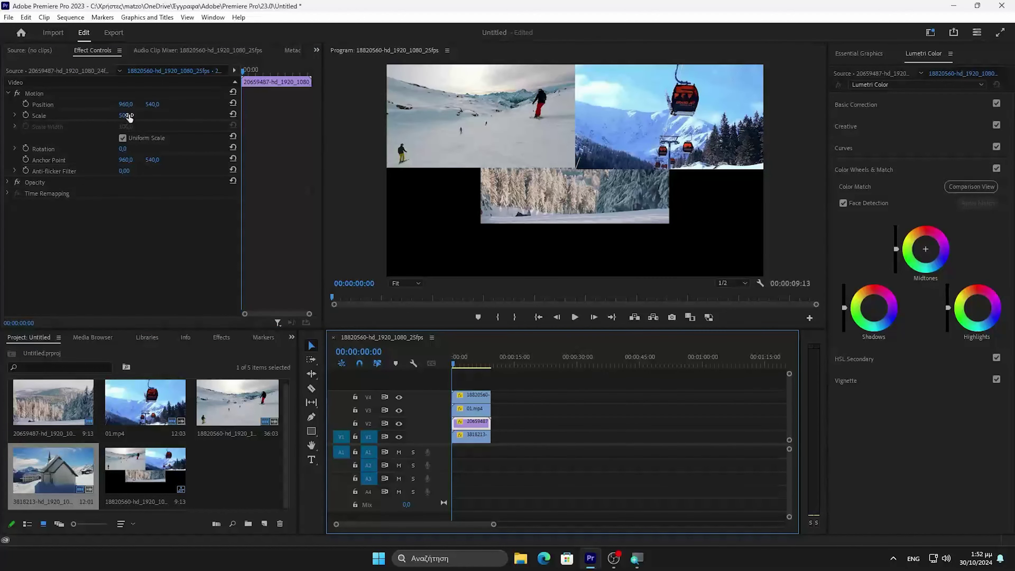
left_click_drag(129, 115, 136, 115)
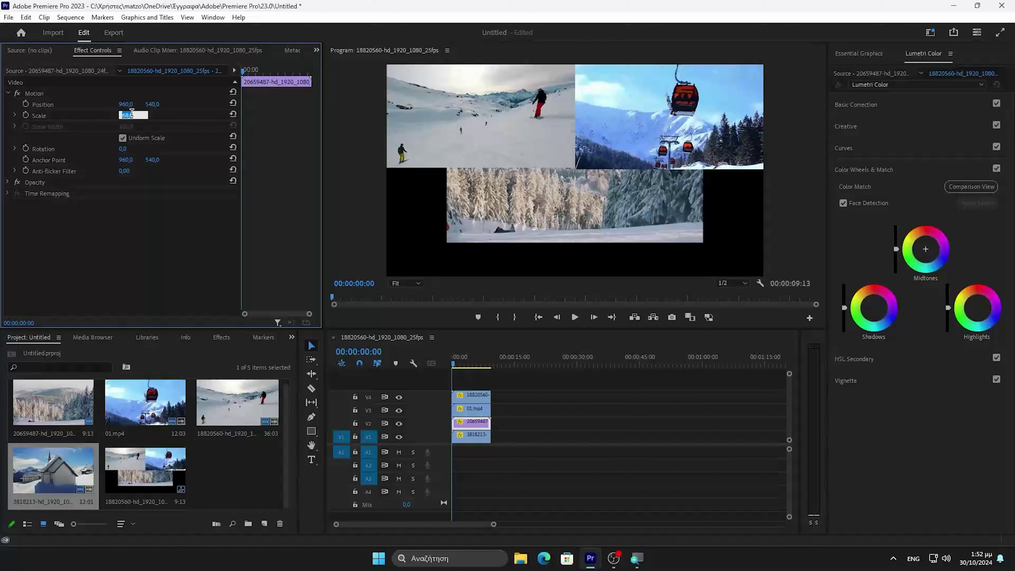
key("Return")
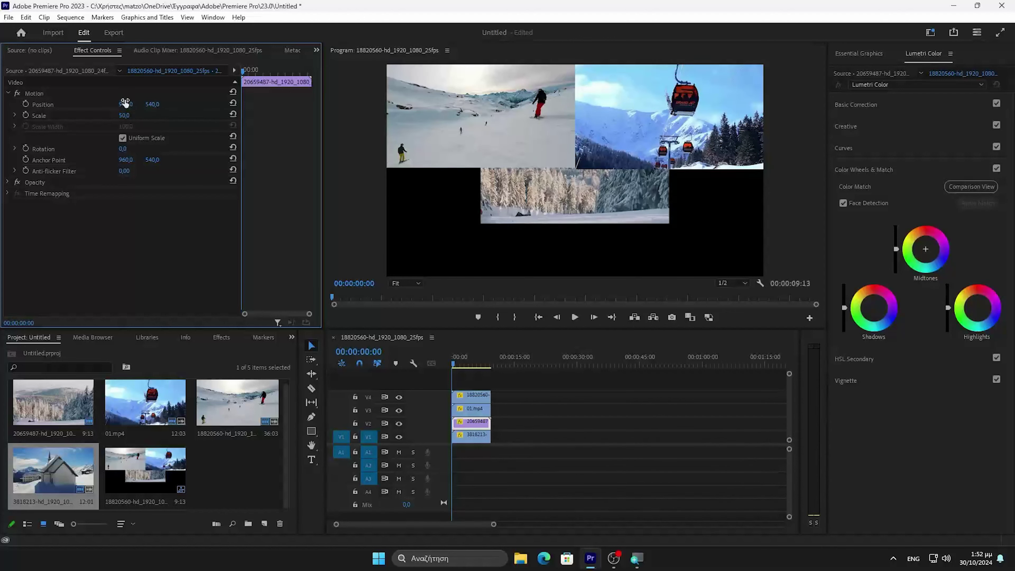
left_click_drag(124, 103, 30, 103)
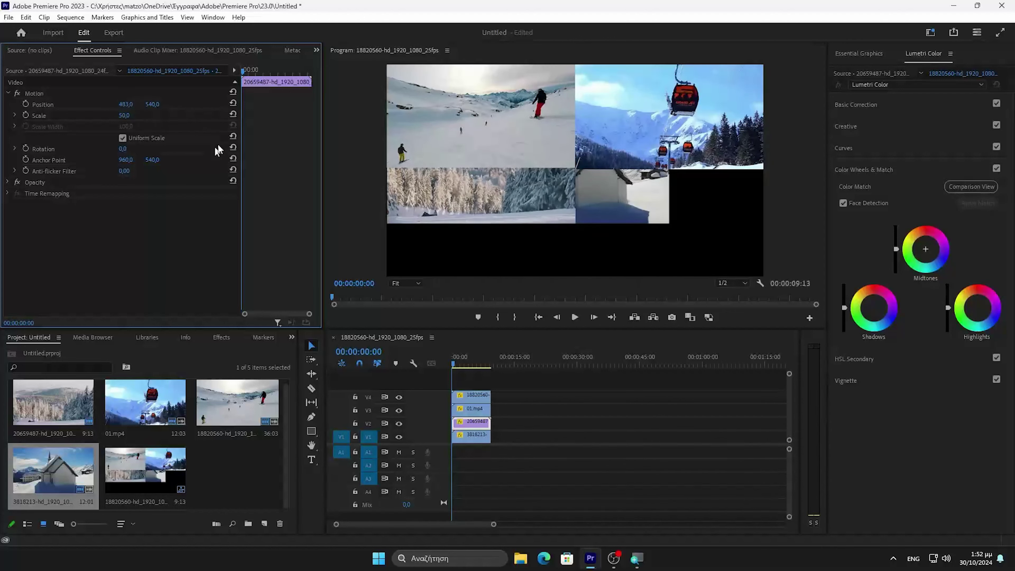
left_click_drag(158, 106, 207, 106)
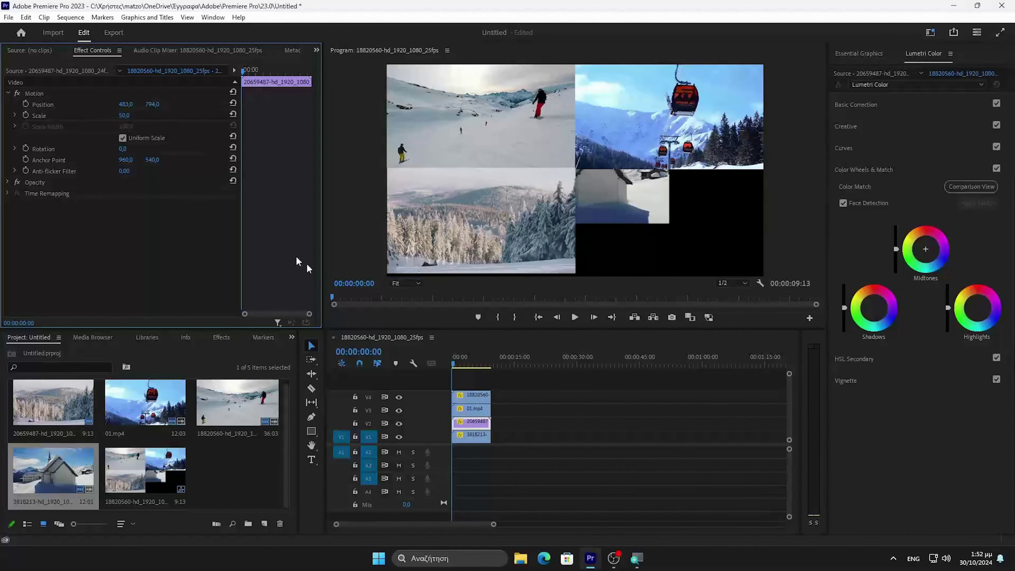
Position the chapel clip on V1 in the frame's lower-right quarter at 1445, 794
left_click(467, 436)
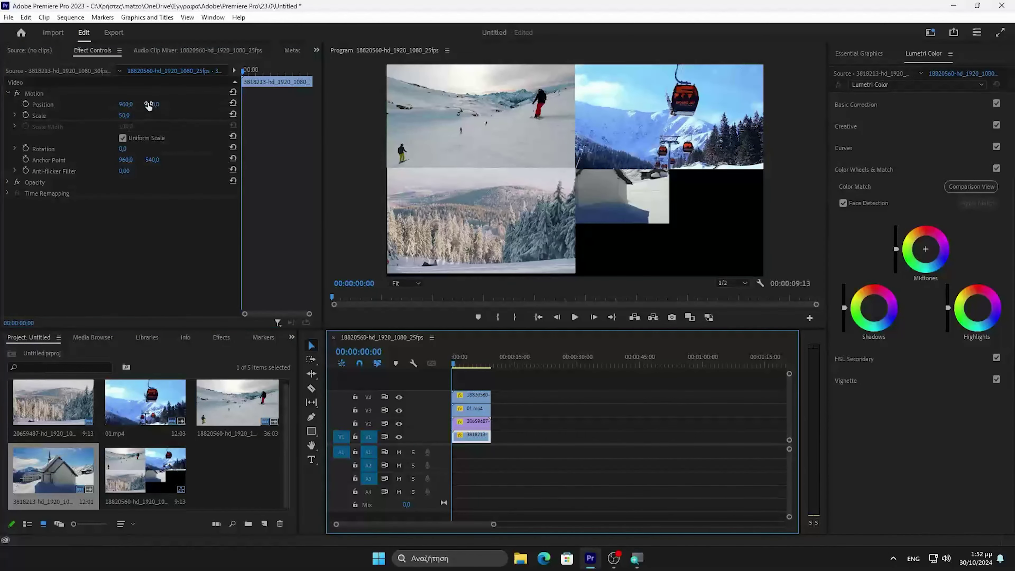
left_click_drag(129, 104, 227, 104)
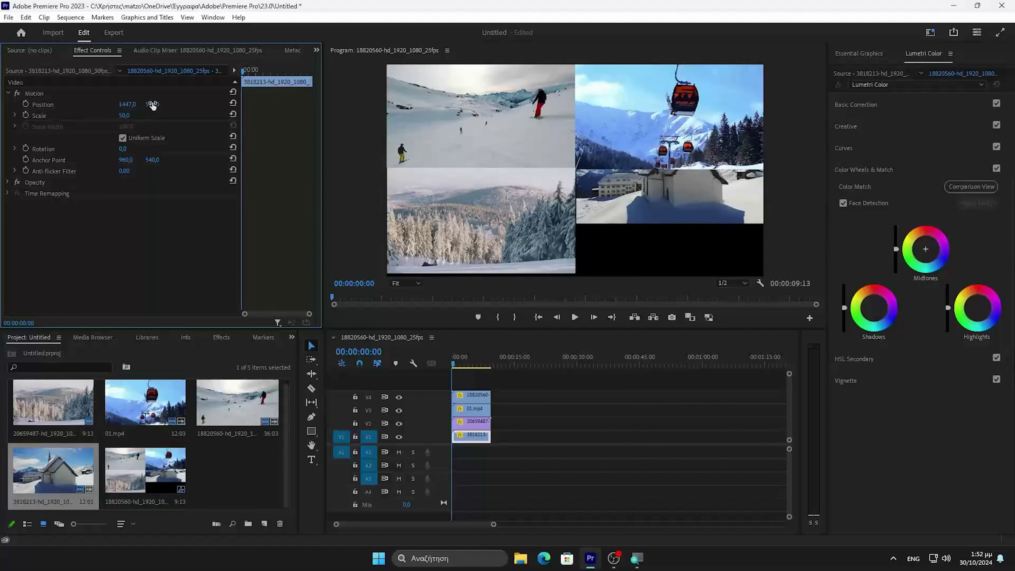
left_click_drag(152, 105, 204, 105)
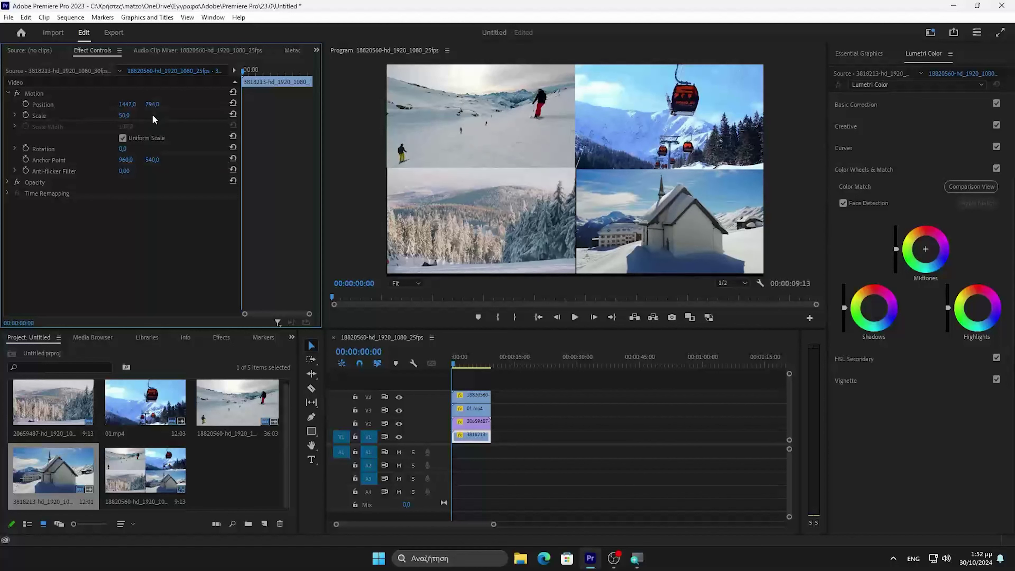
left_click_drag(128, 105, 125, 105)
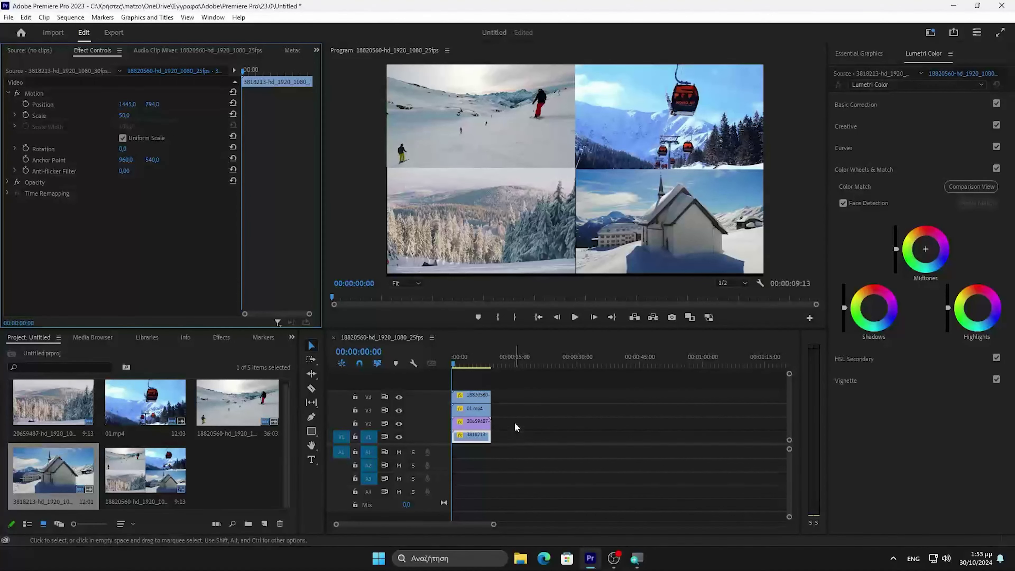
Fine-tune the positions of the forest clip to 483, 801, 01.mp4 to 1441, 258 and the skiing clip to 478, 259
left_click(464, 422)
left_click_drag(149, 103, 155, 104)
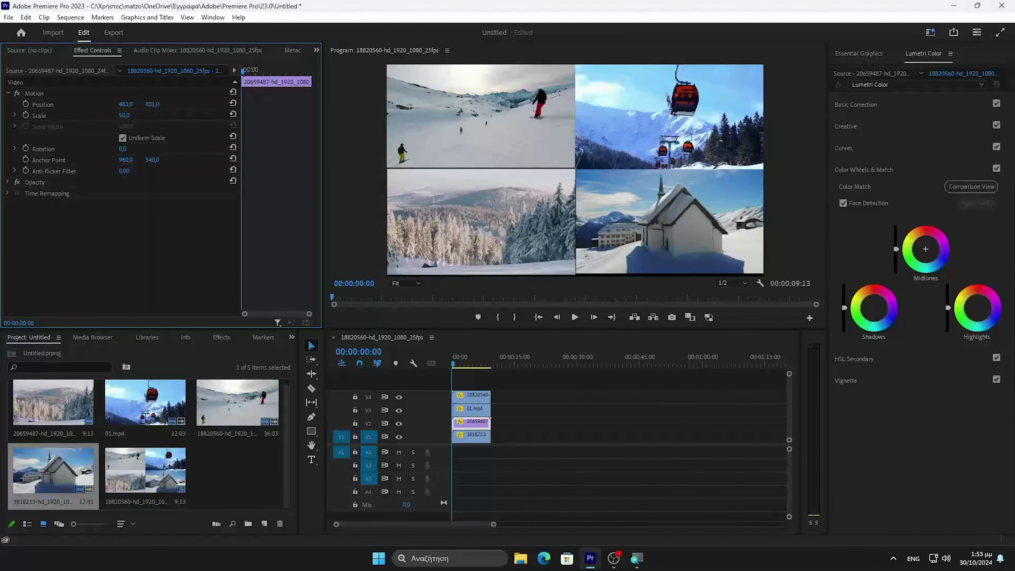
left_click(473, 408)
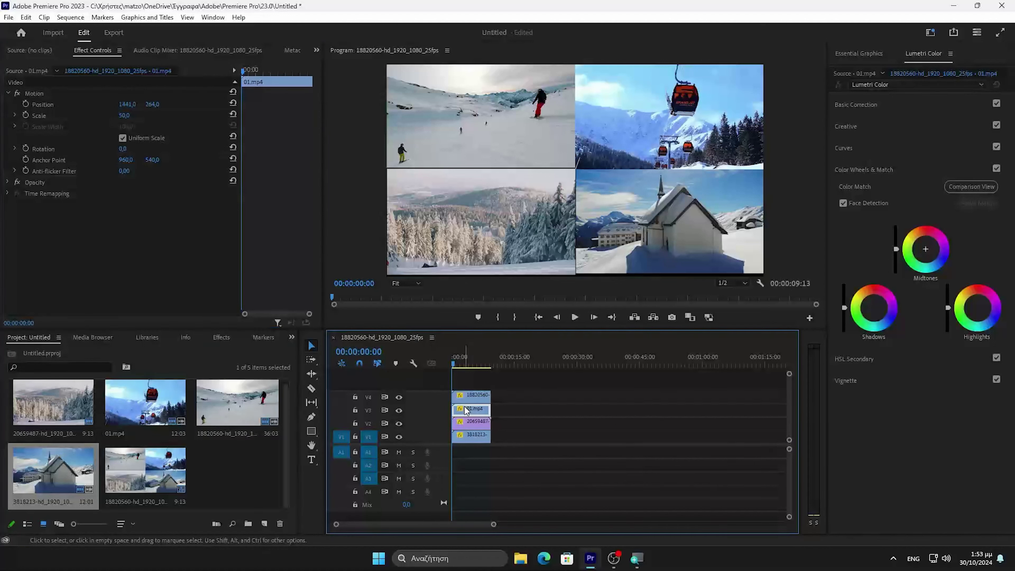
left_click_drag(152, 104, 150, 105)
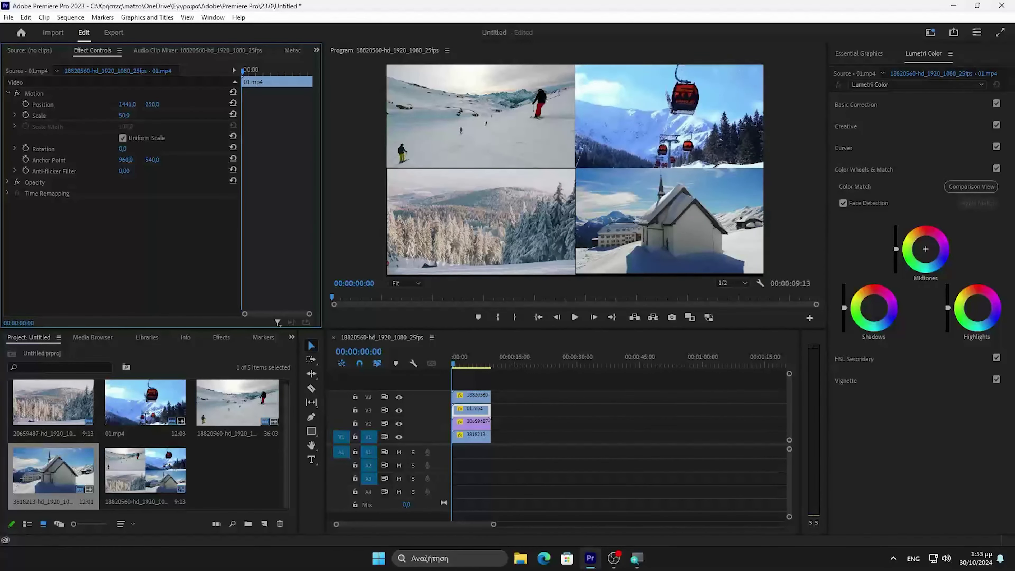
left_click(474, 395)
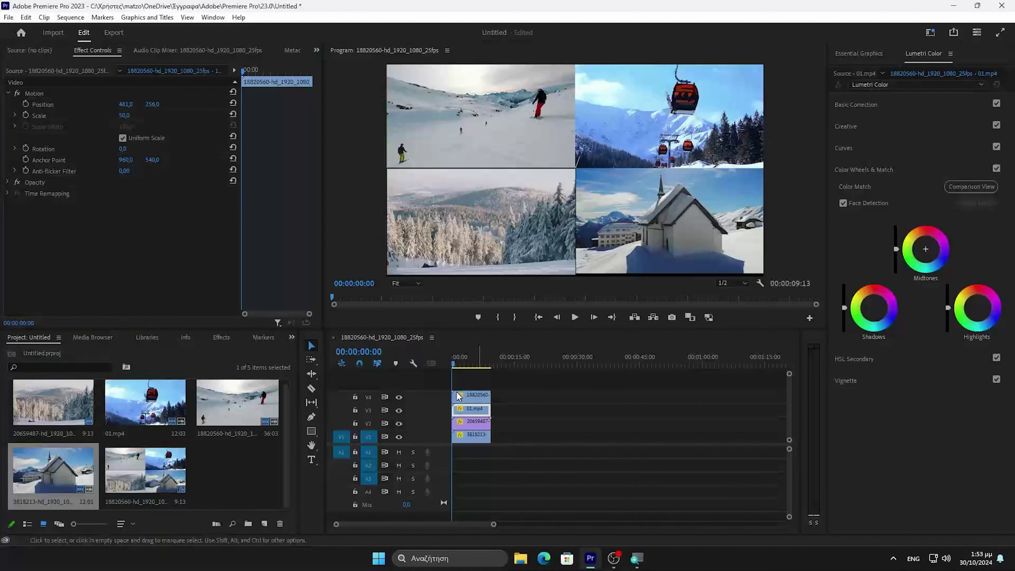
left_click_drag(132, 104, 153, 104)
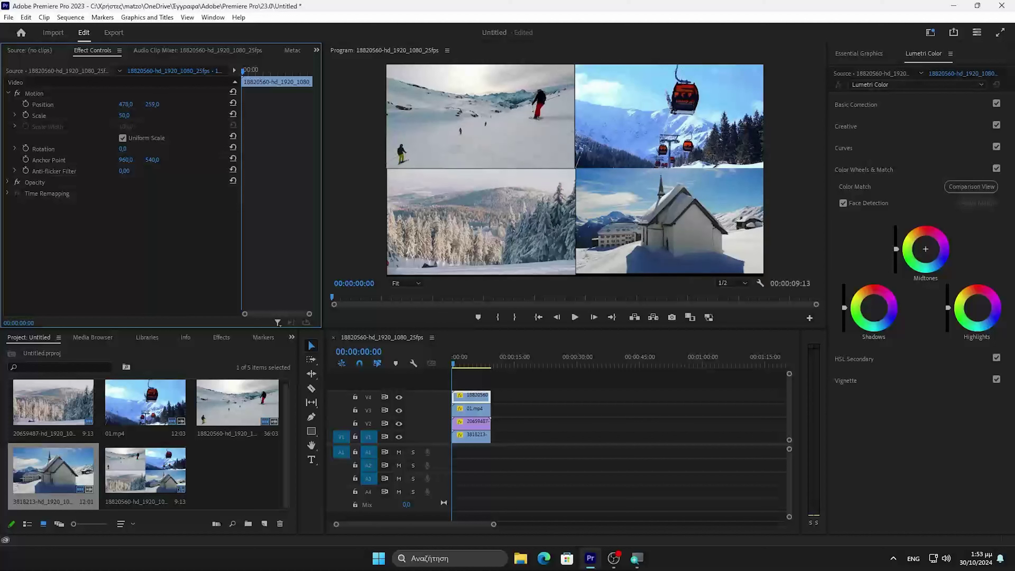
Lower the chapel clip slightly so it reaches the bottom edge of the frame's lower-right quarter
left_click(680, 217)
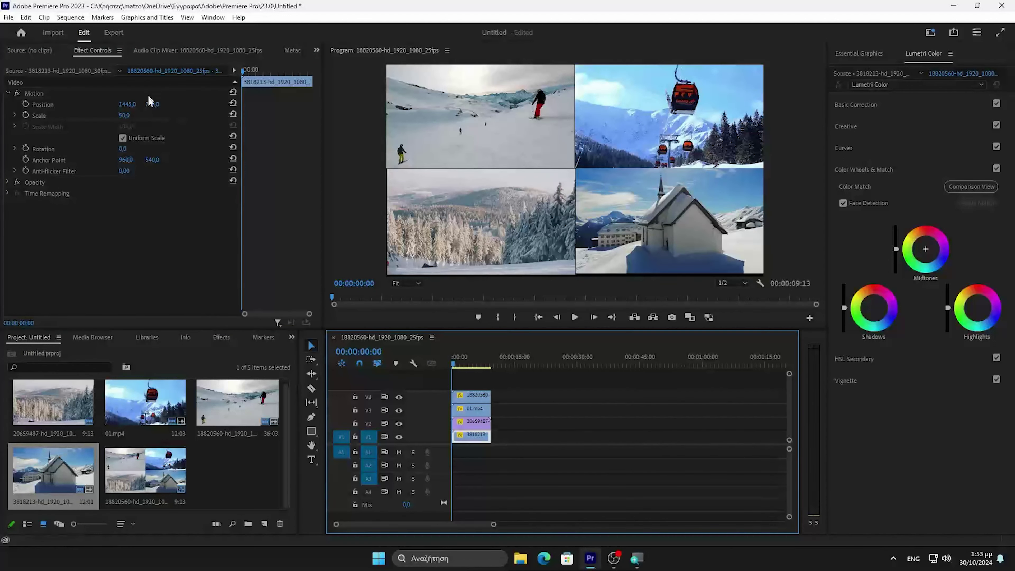
left_click_drag(150, 104, 153, 104)
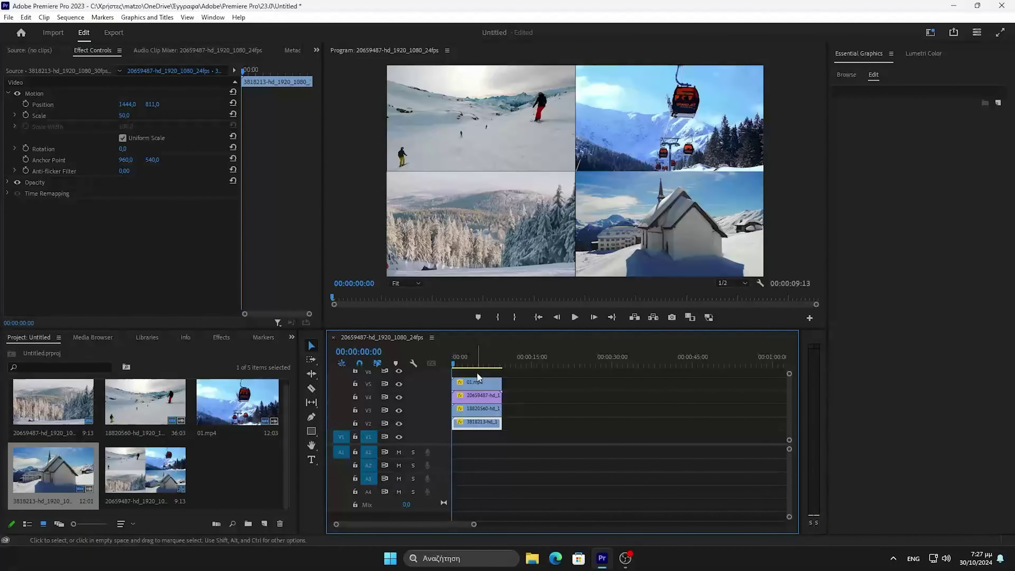
Draw a white vertical divider rectangle about 36 wide and 1080 high between the clips, and centre it in the frame
left_click(311, 432)
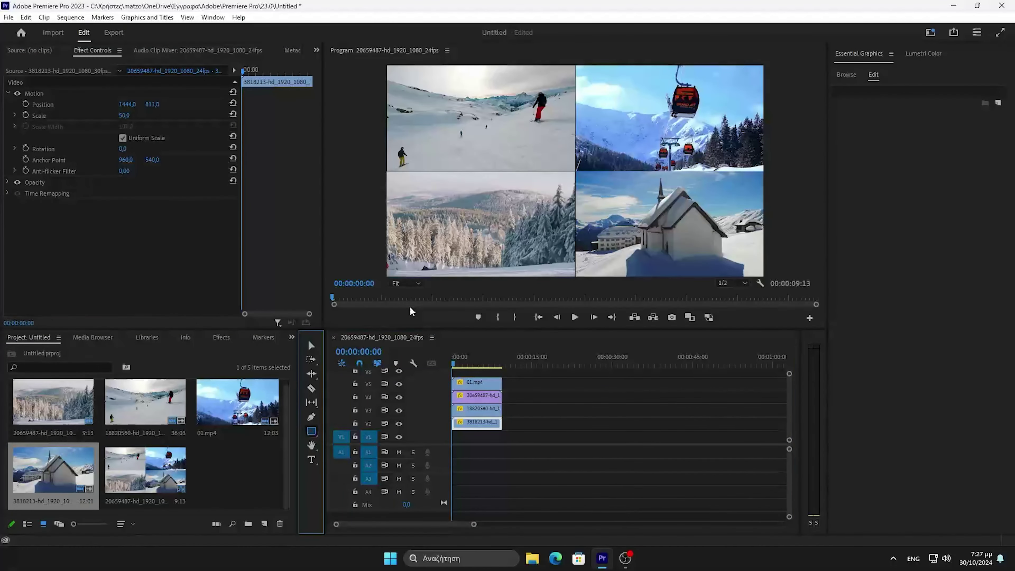
left_click(417, 286)
left_click(405, 320)
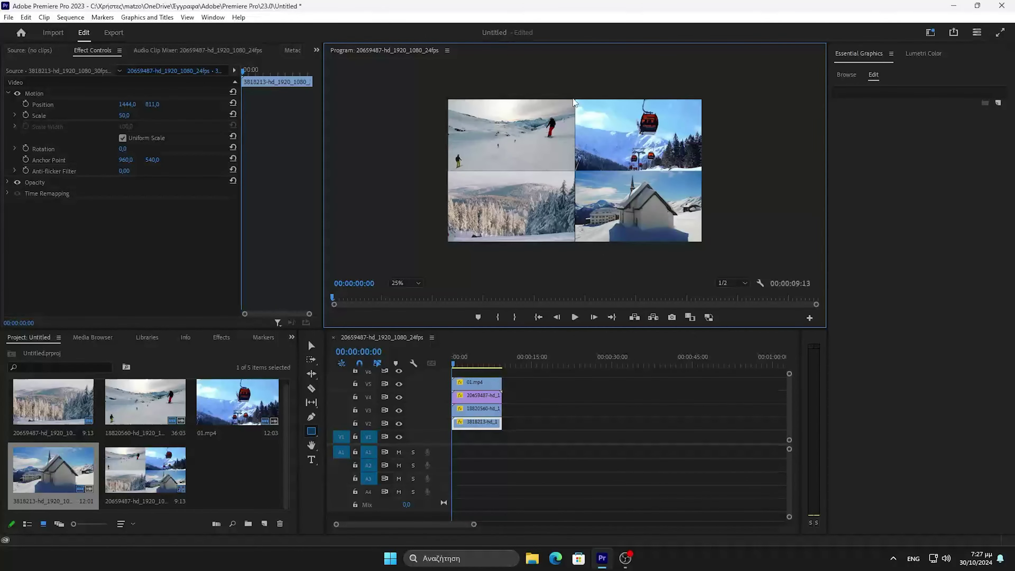
left_click_drag(572, 99, 577, 242)
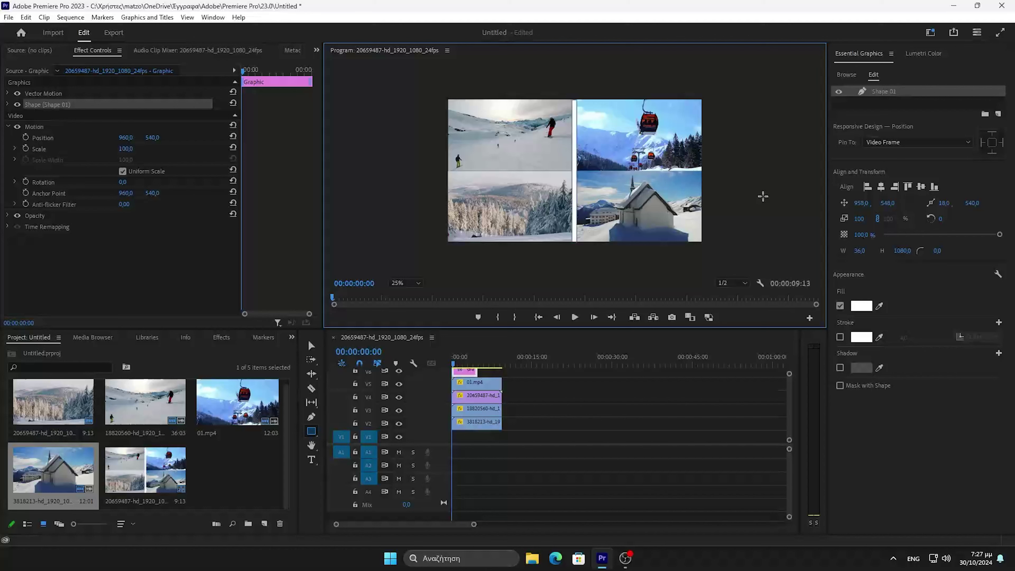
left_click(882, 186)
left_click(921, 187)
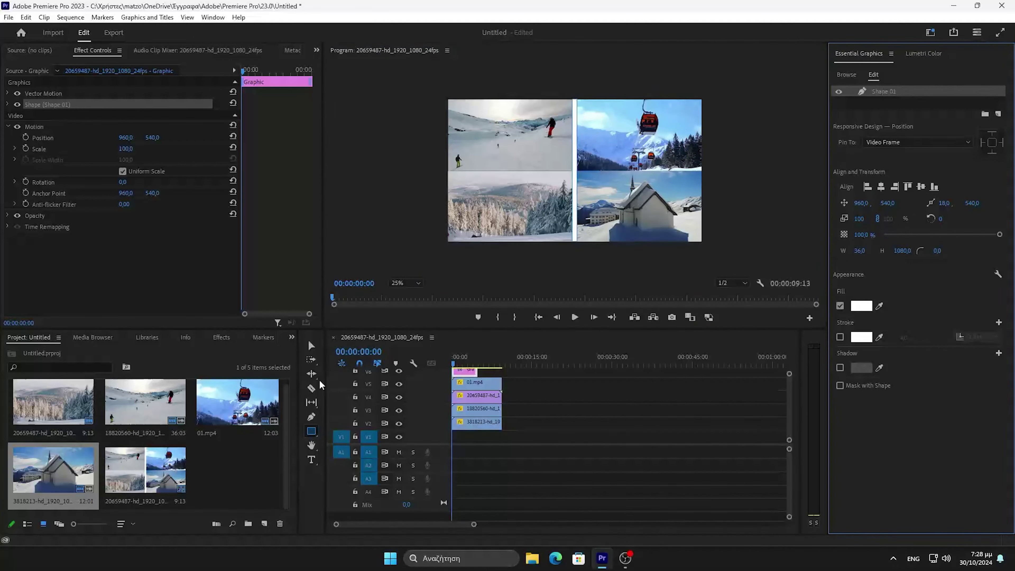
left_click(311, 347)
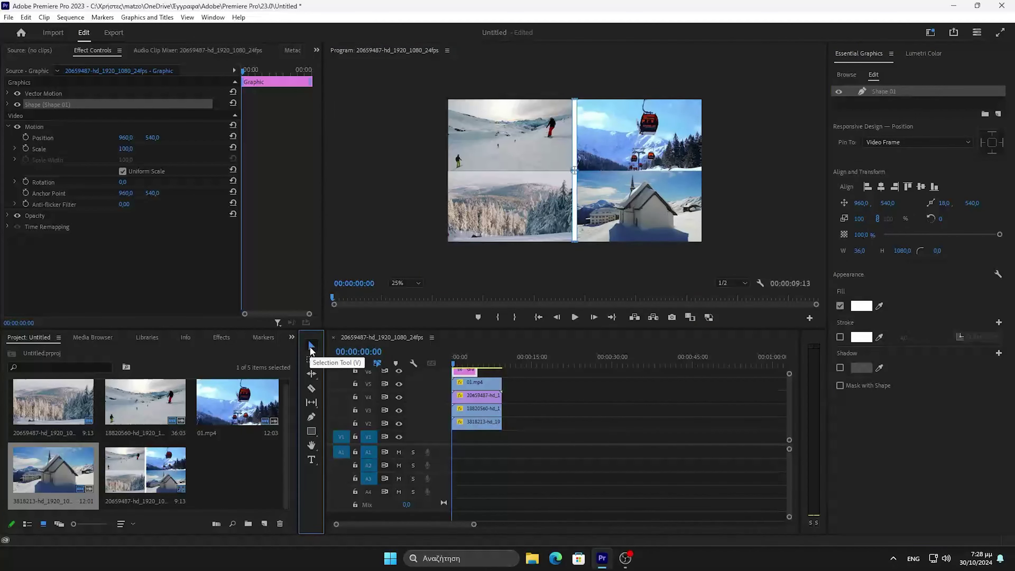
Draw a white horizontal divider rectangle about 1920 wide and 40 high across the frame, and centre it horizontally and vertically
left_click(311, 431)
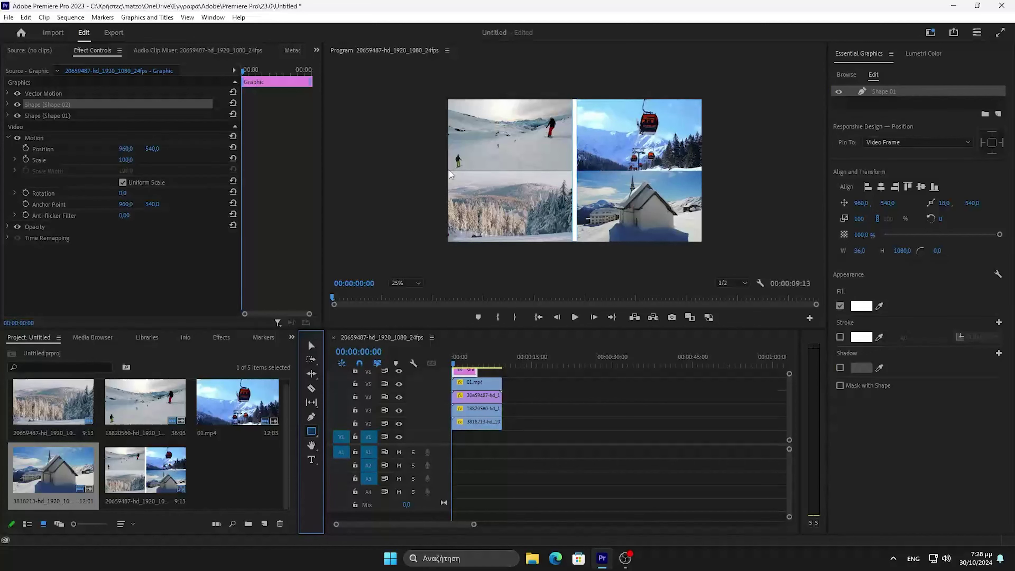
left_click_drag(446, 167, 702, 174)
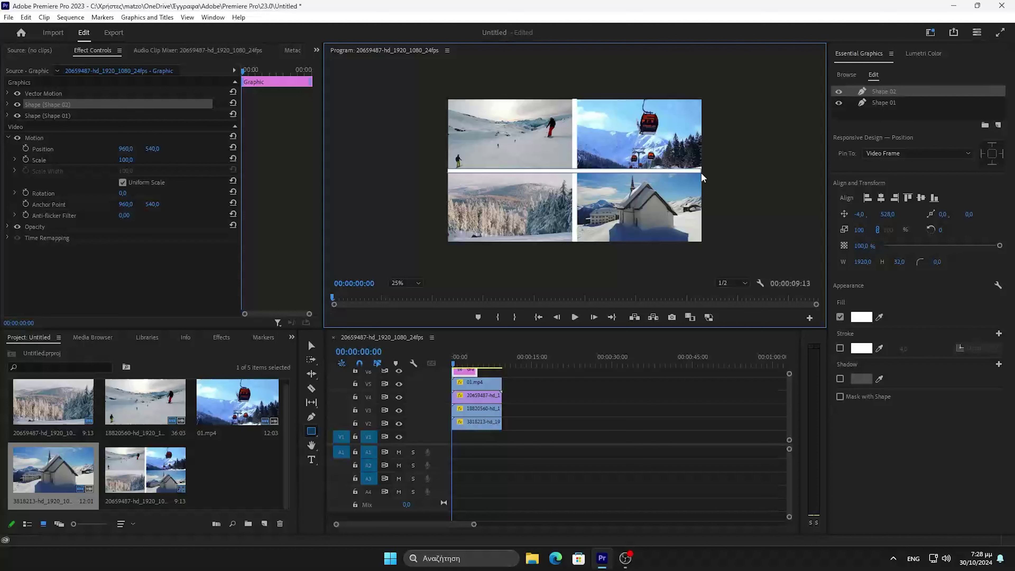
left_click_drag(701, 173, 701, 175)
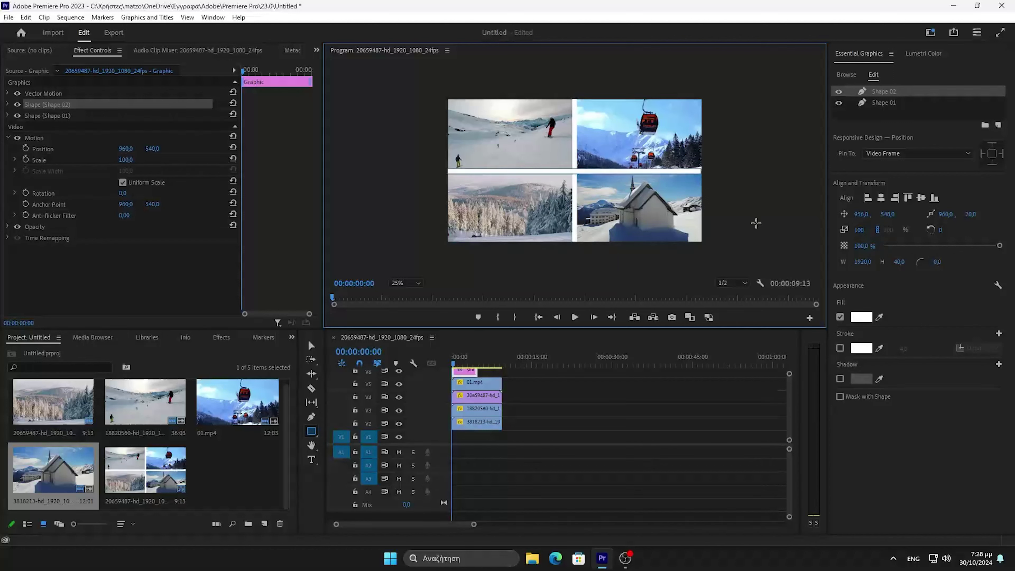
left_click(881, 199)
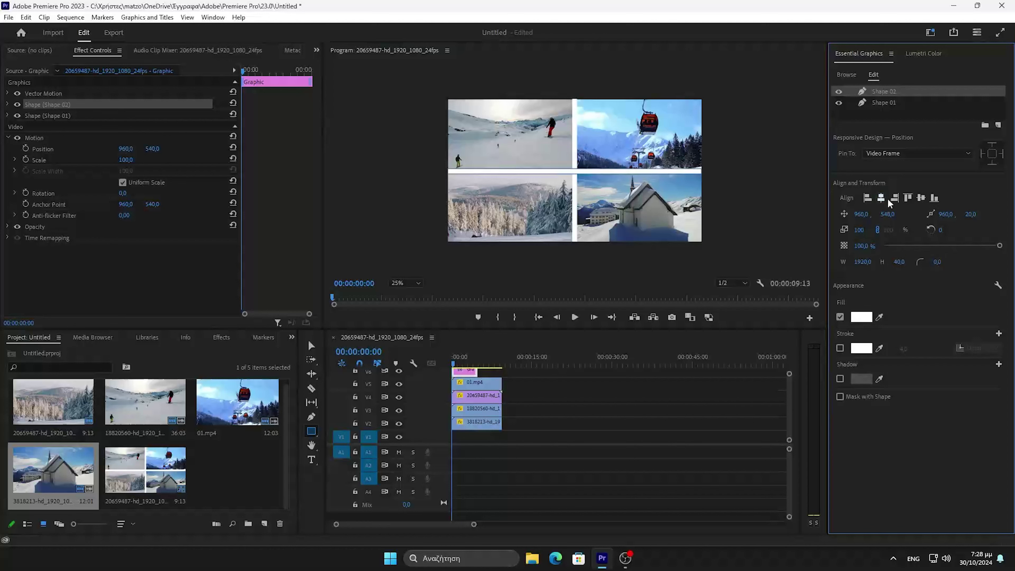
left_click(921, 198)
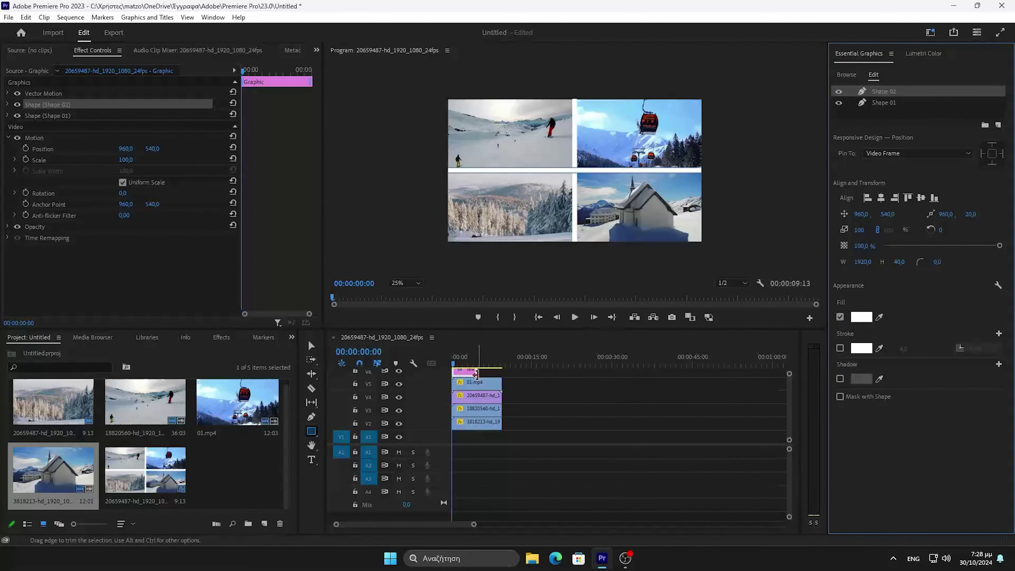
Extend the divider graphic to the end of the clips and play back the split screen fitted to the monitor
left_click_drag(477, 371, 497, 373)
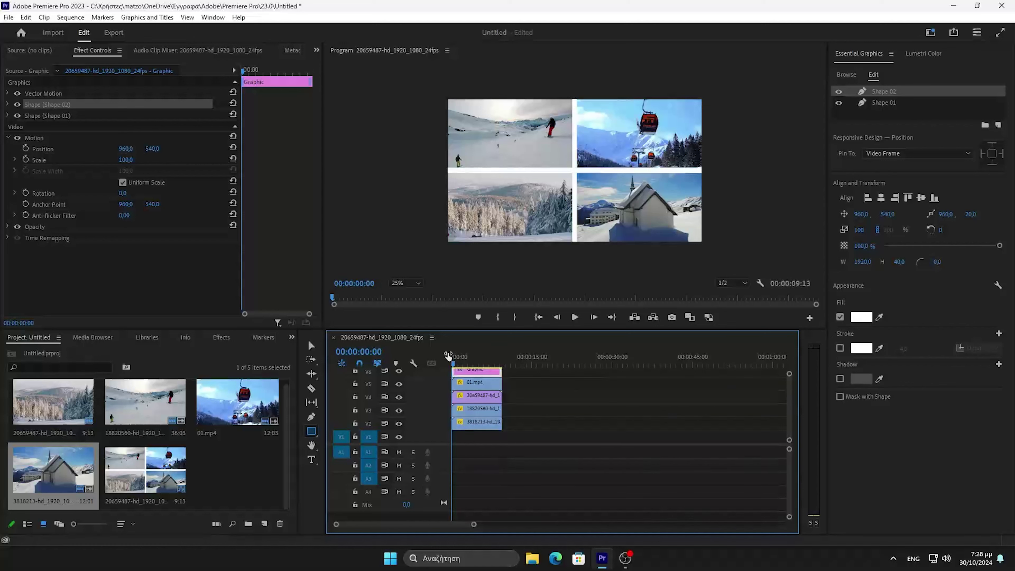
left_click(318, 346)
left_click(508, 273)
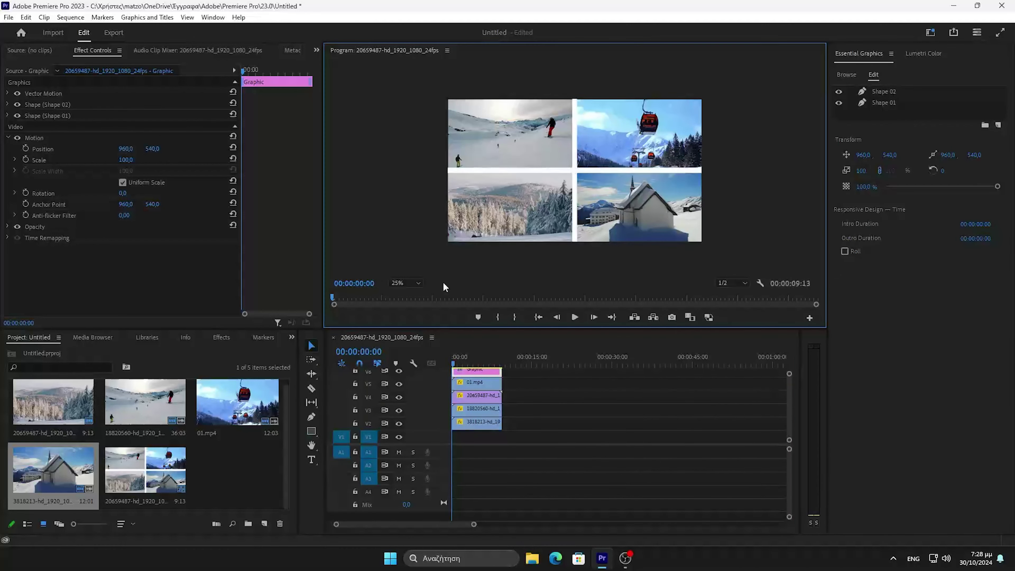
left_click(417, 283)
left_click(403, 293)
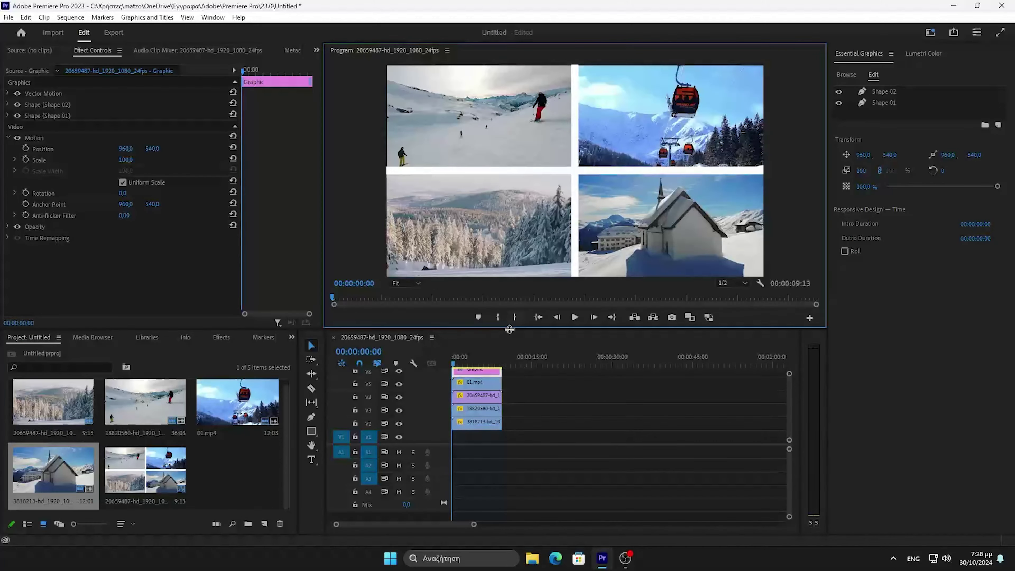
left_click(574, 317)
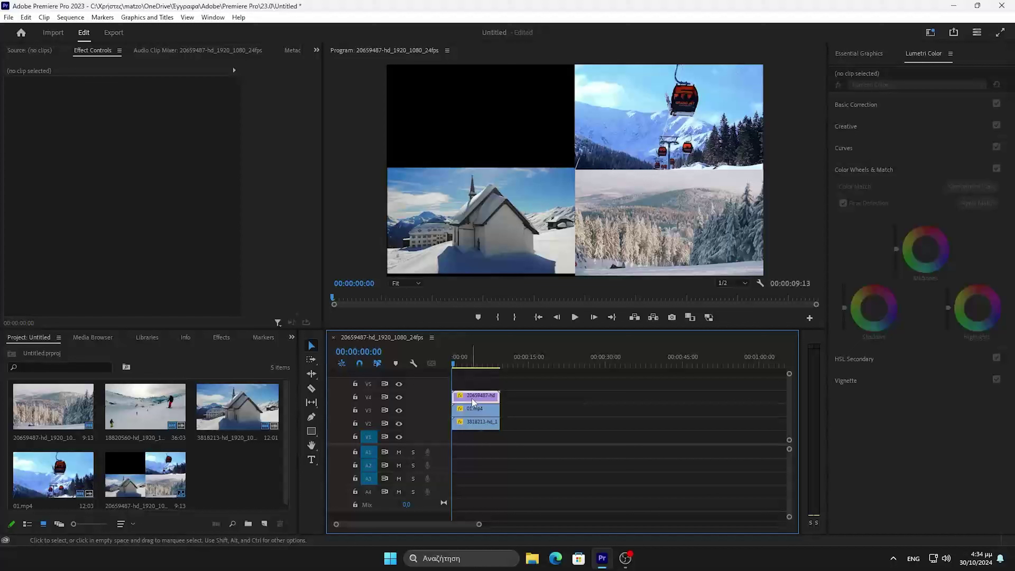
Move the forest clip on V4 into the frame's empty upper-left quarter at 477, 264
left_click(473, 401)
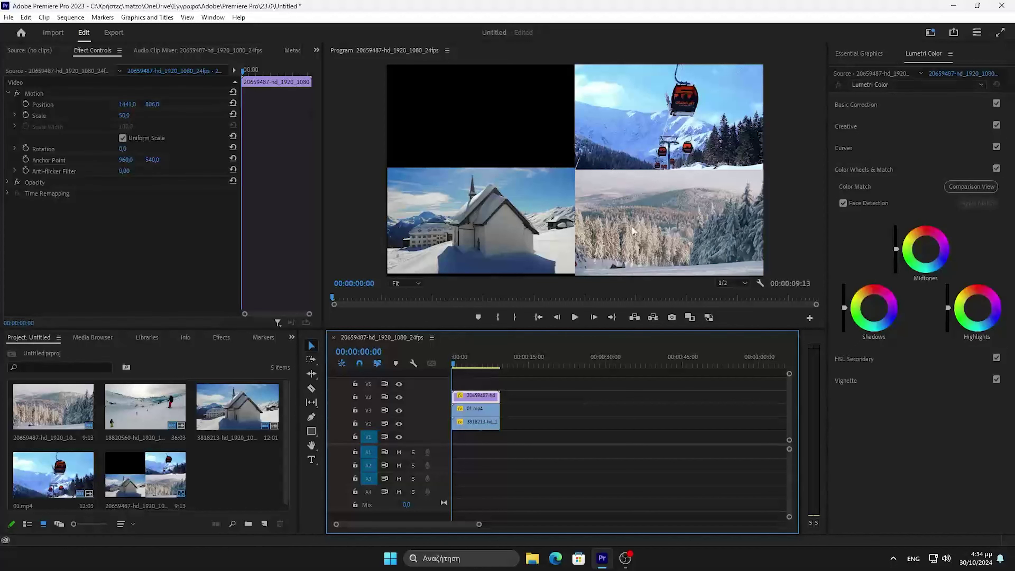
left_click(653, 218)
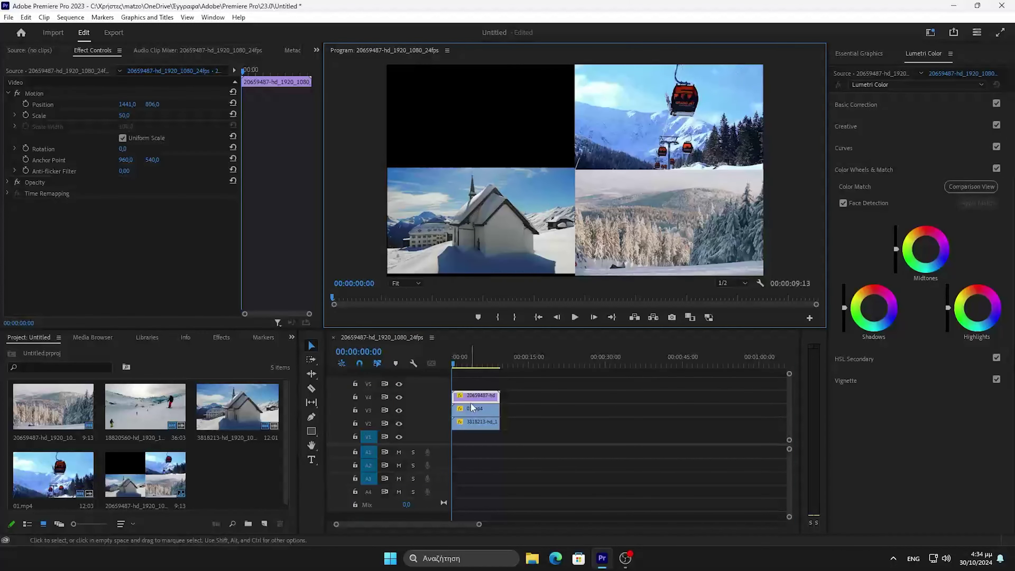
left_click(473, 359)
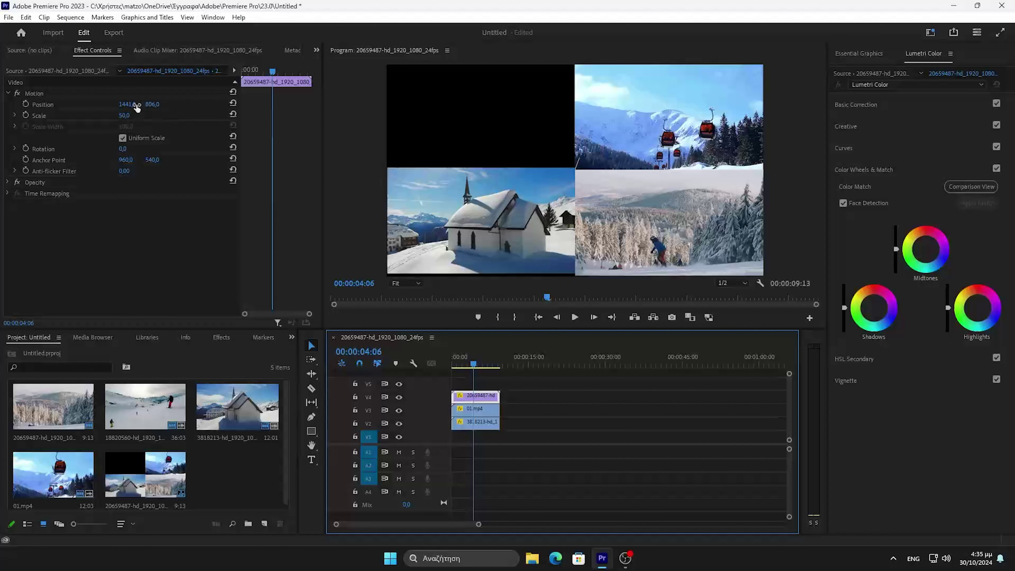
left_click_drag(136, 107, 80, 108)
mouse_move(152, 104)
left_mouse_down()
mouse_move(79, 104)
mouse_move(132, 104)
left_mouse_up()
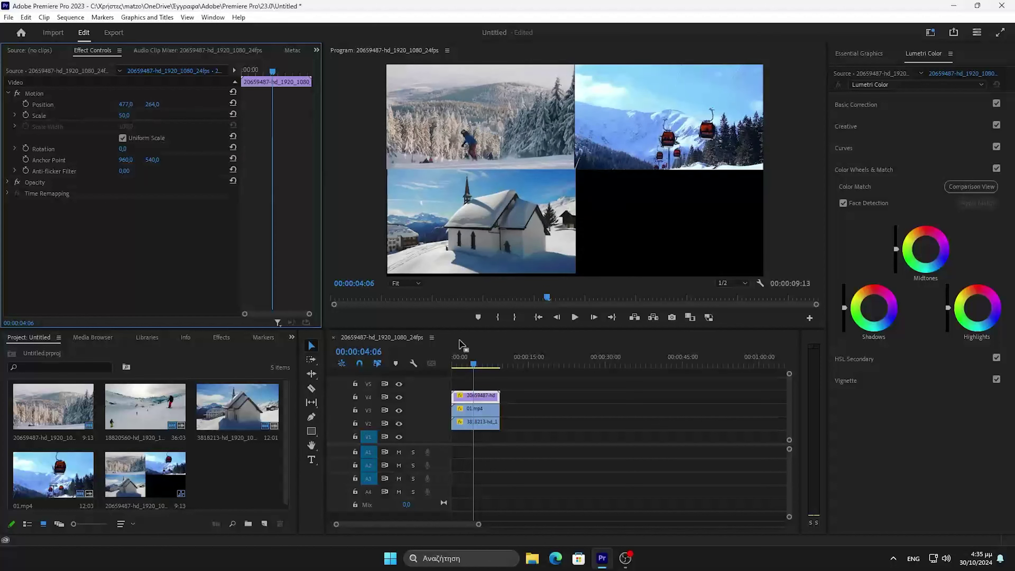
Move the chapel clip on V2 into the frame's lower-right quarter at 1439, 807
left_click(487, 422)
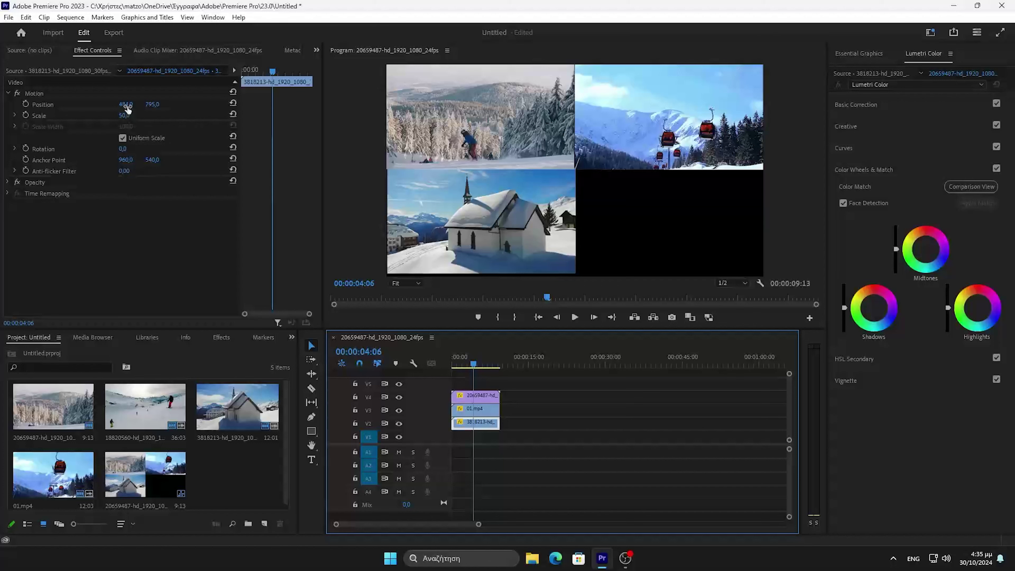
left_click_drag(125, 104, 311, 104)
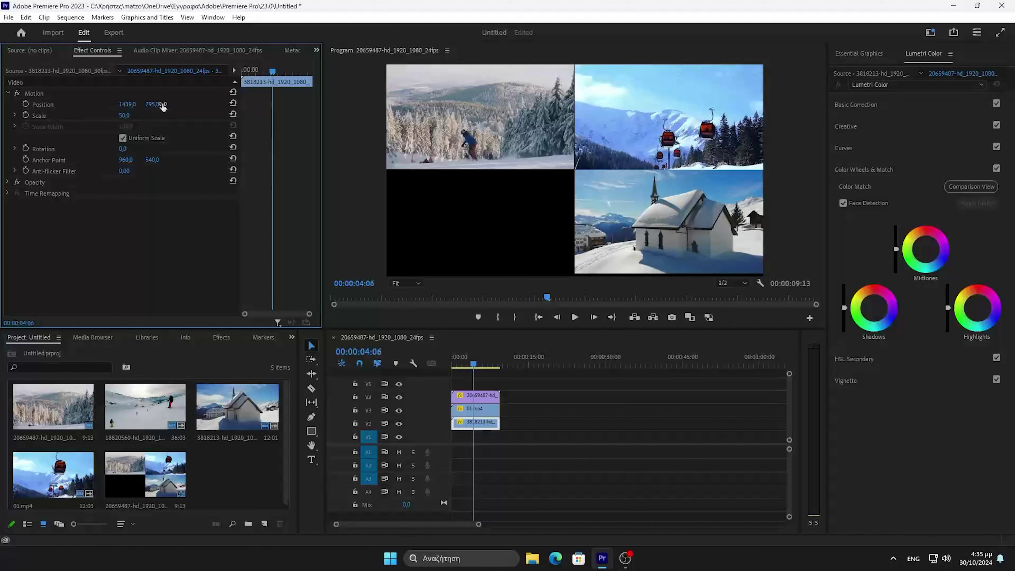
left_click_drag(157, 105, 145, 107)
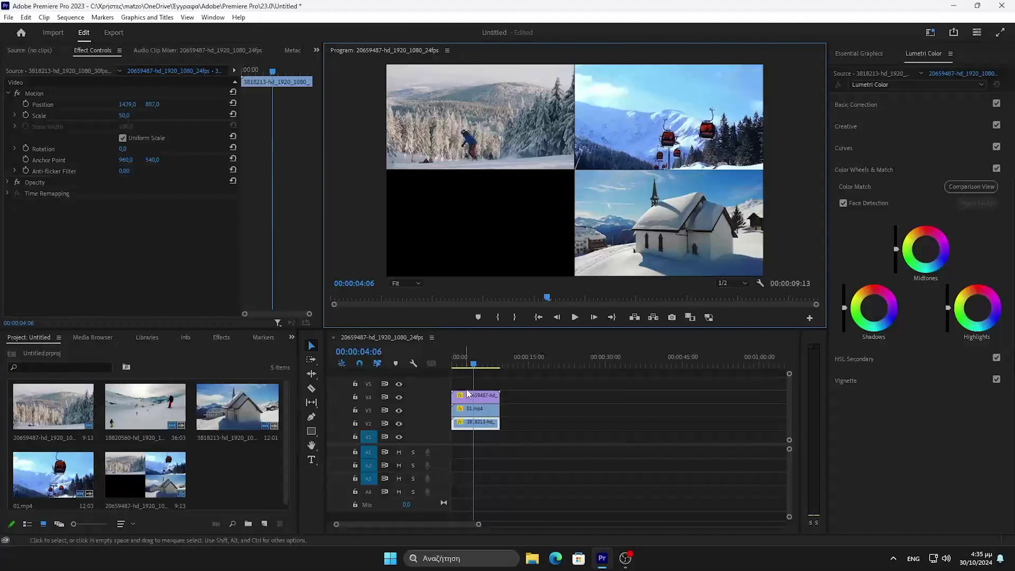
Scale the forest clip to 100 and set its vertical position to 546 so it covers the frame's full height
left_click(463, 382)
left_click(459, 396)
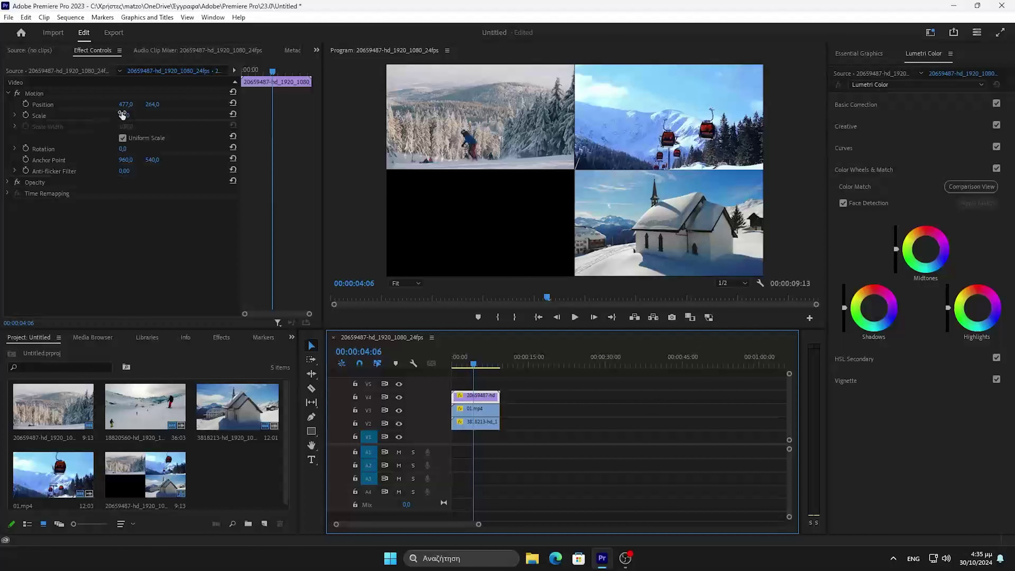
left_click_drag(125, 112, 273, 84)
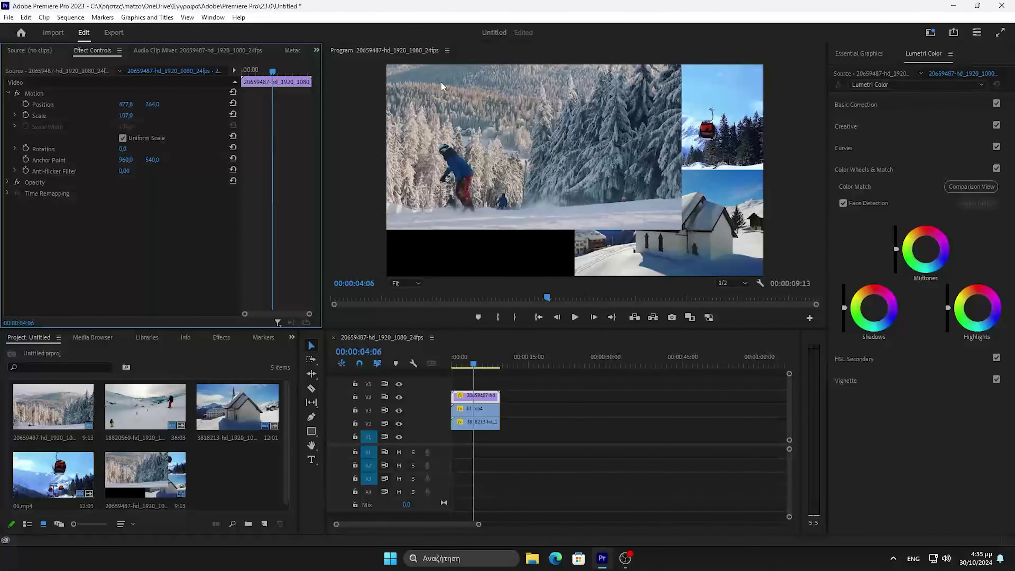
left_click(132, 116)
type("100")
key("Return")
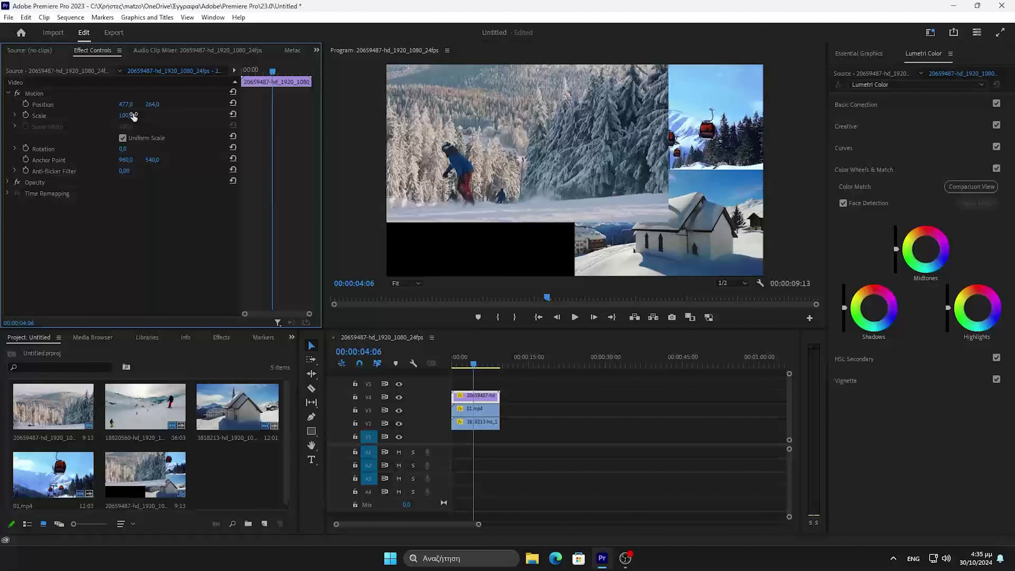
left_click_drag(153, 104, 203, 104)
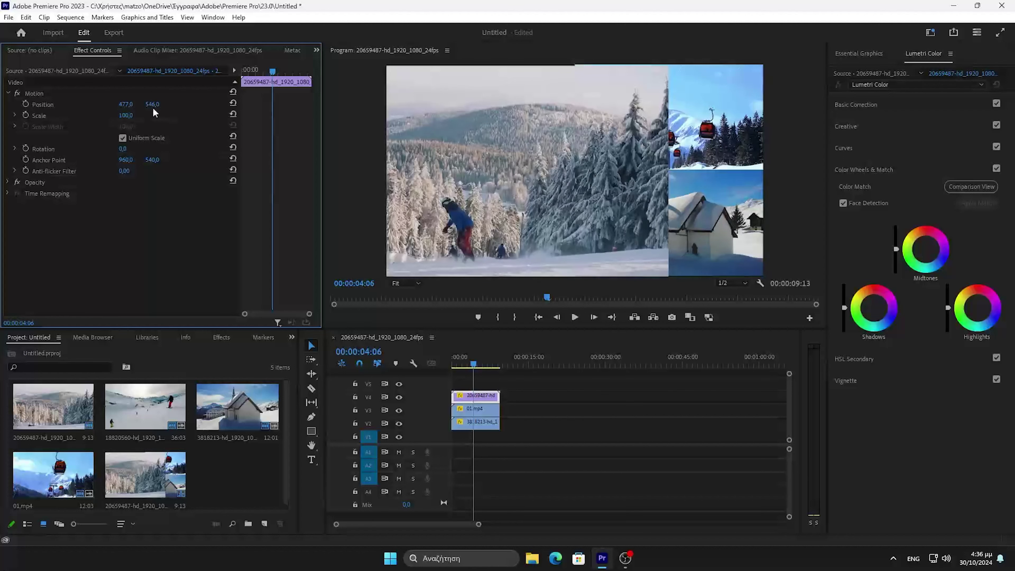
Find the Crop video effect and apply it to the forest clip on V4
left_click(222, 338)
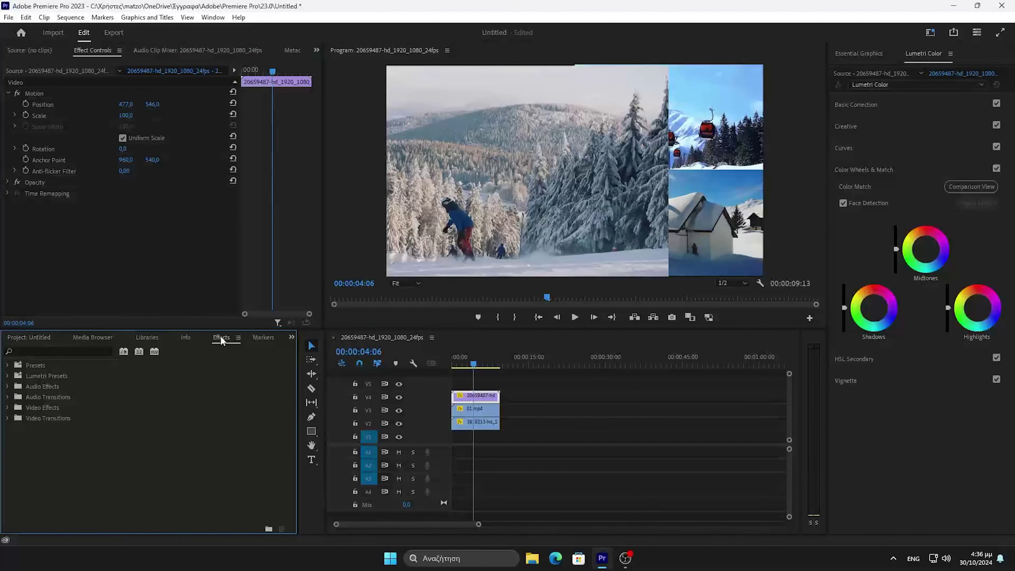
left_click(74, 351)
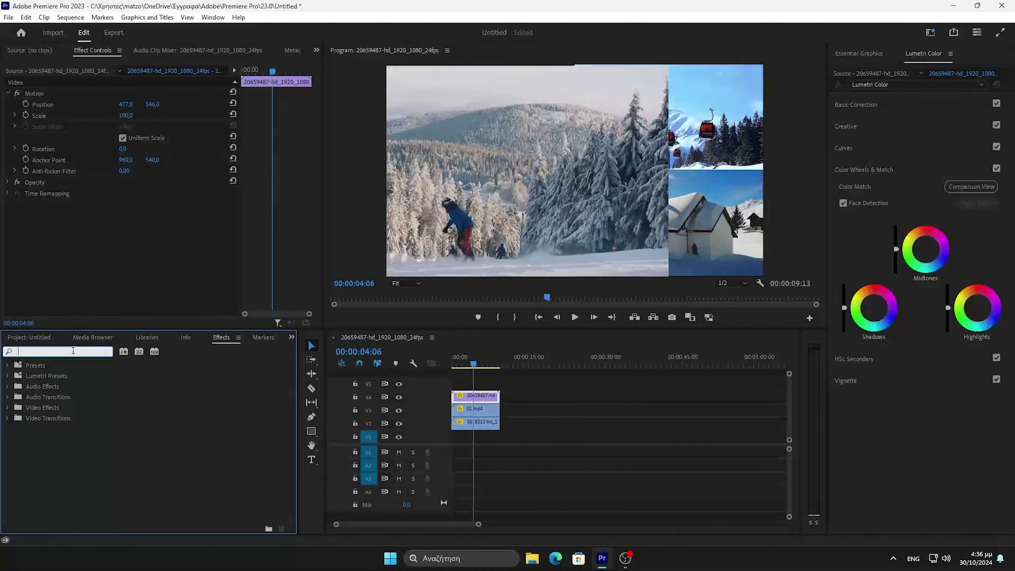
type("crop")
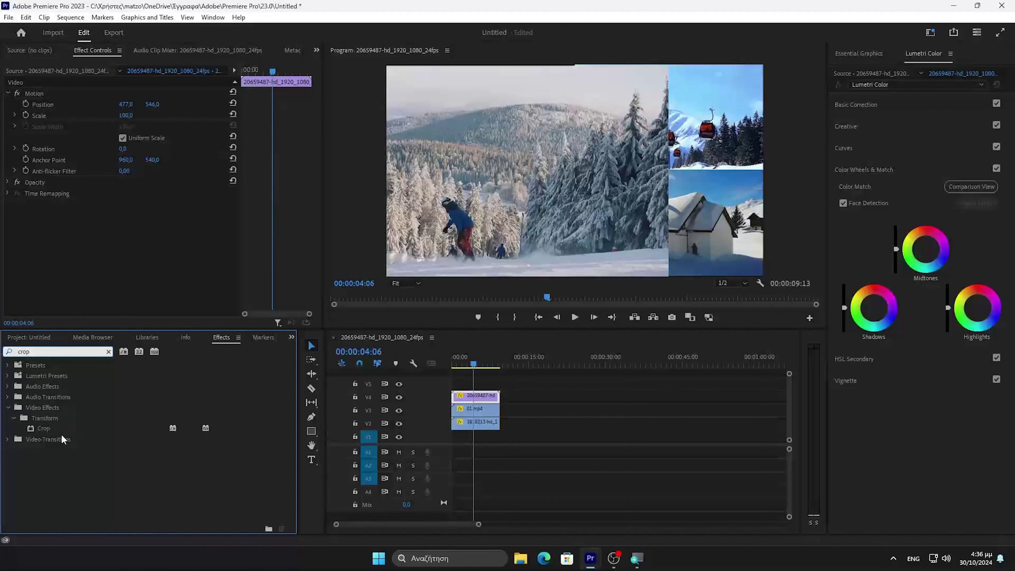
left_click(45, 429)
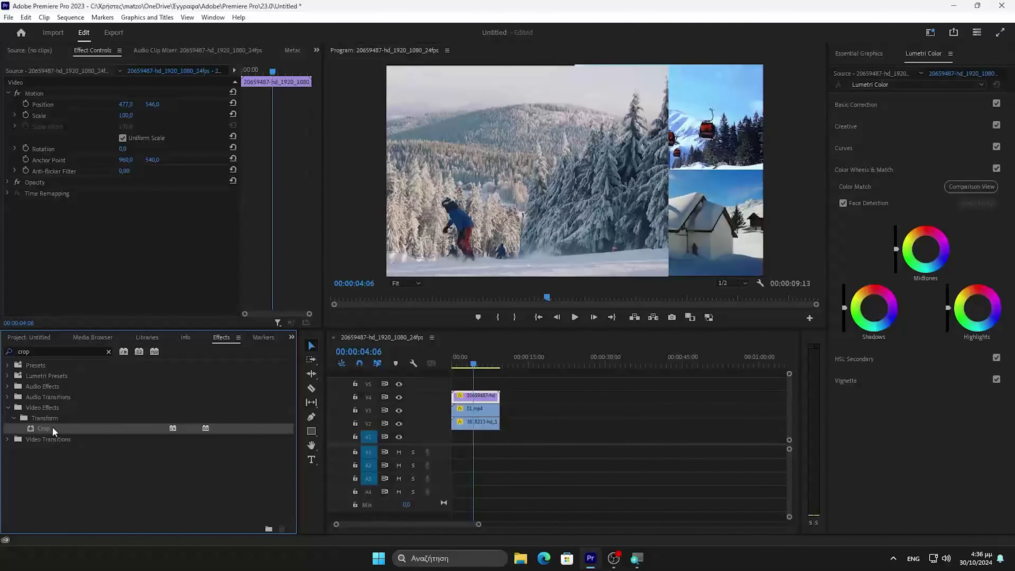
left_click_drag(74, 427, 677, 387)
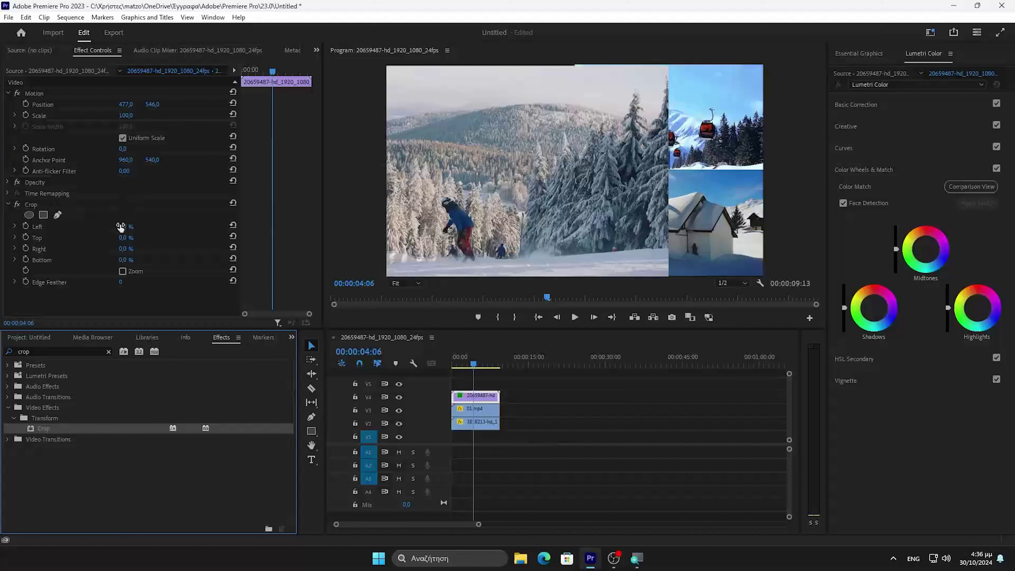
Crop 25% off the forest clip's right side and adjust its vertical position to 537
left_click(132, 249)
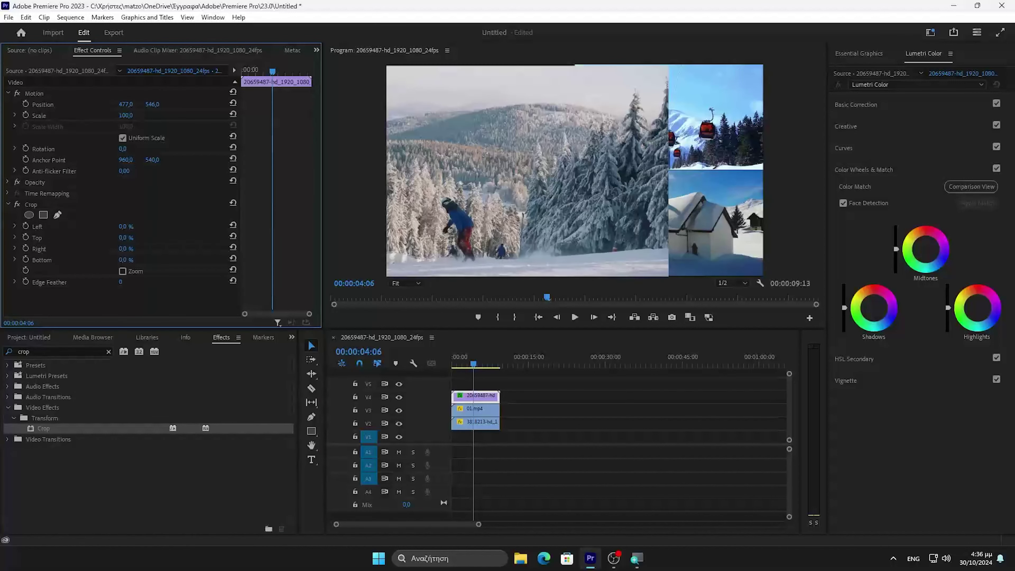
mouse_move(132, 249)
left_mouse_down()
mouse_move(152, 249)
mouse_move(142, 248)
left_mouse_up()
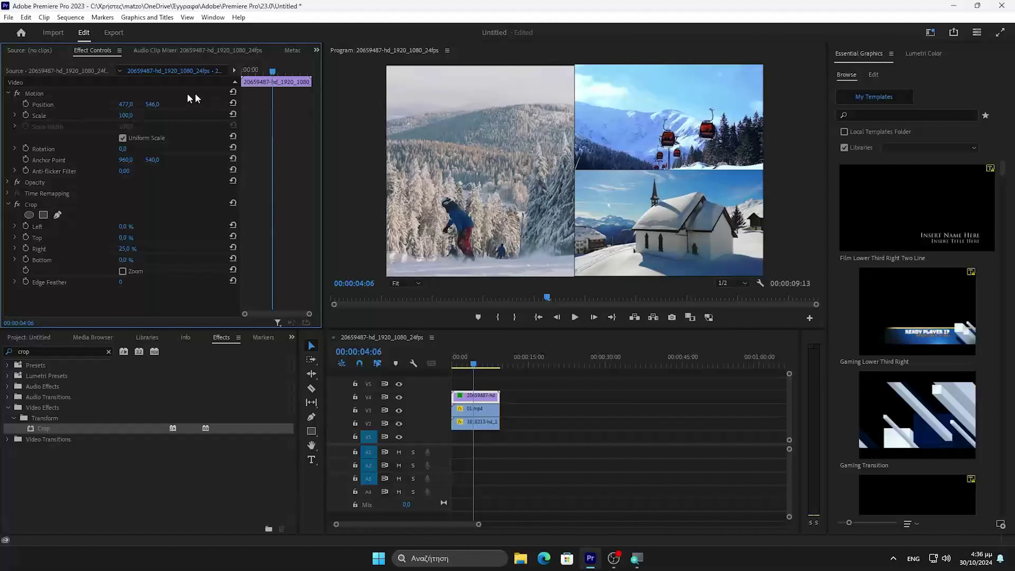
left_click_drag(153, 105, 151, 103)
key("ctrl+z")
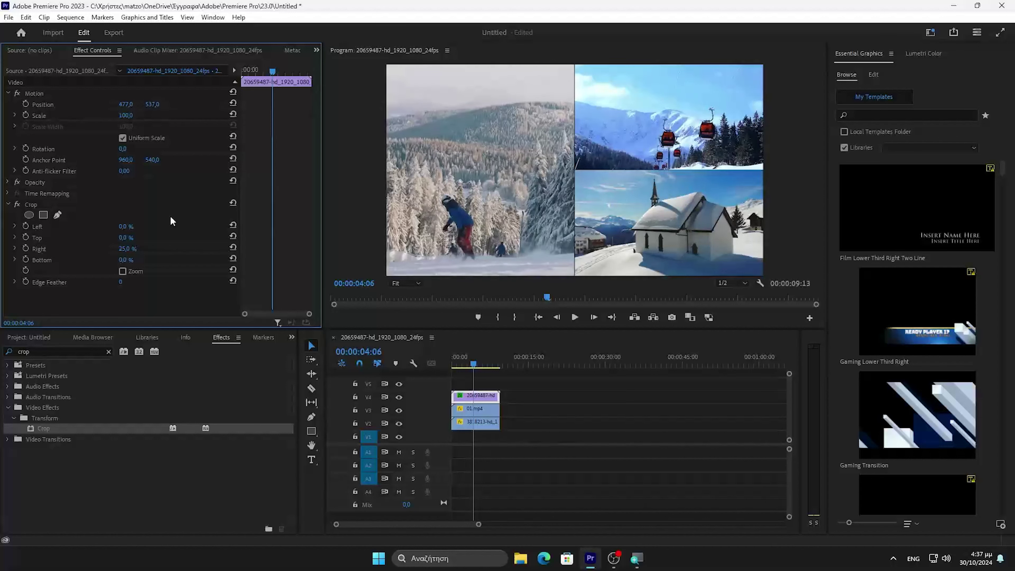
Draw a vertical rectangle about 24 wide and 1080 high between the frame's halves and fill it with white (FFFFFF)
left_click(312, 432)
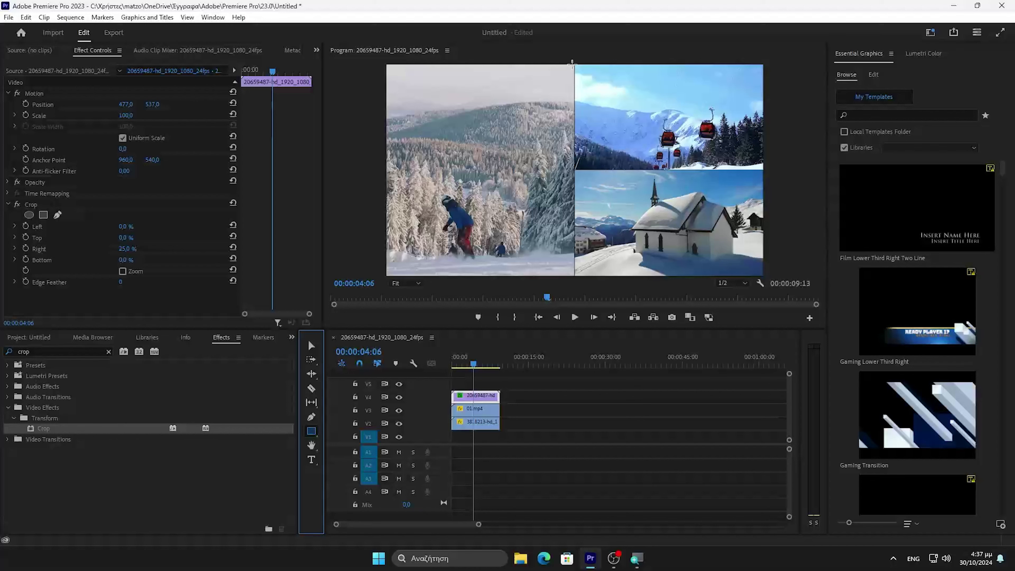
left_click_drag(572, 63, 577, 279)
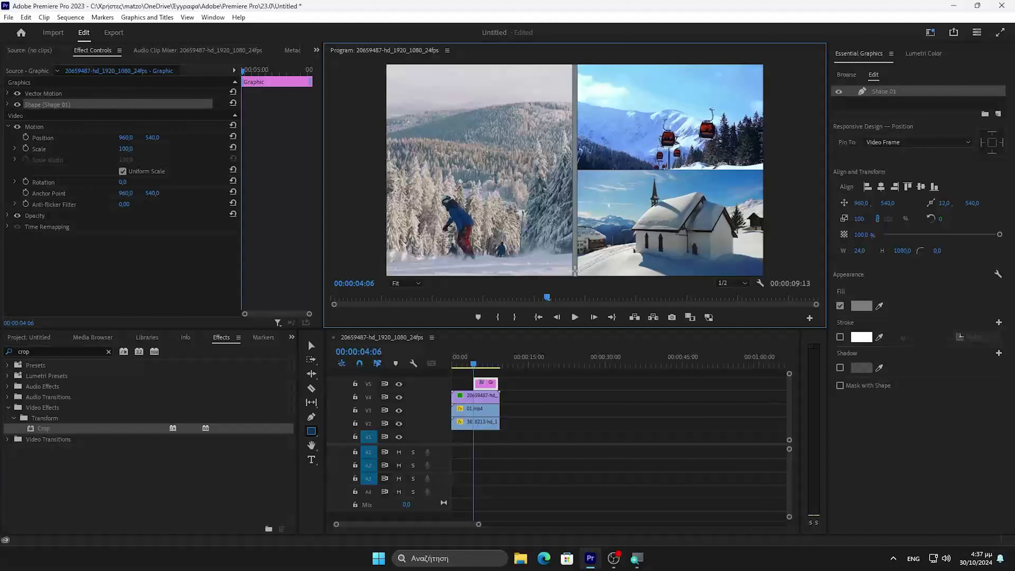
left_click(861, 305)
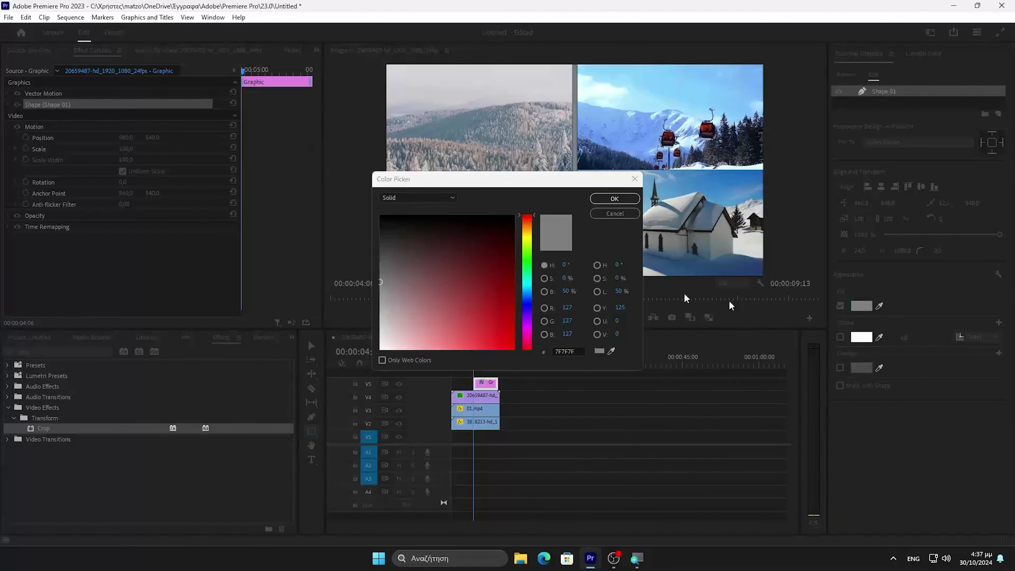
left_click(379, 347)
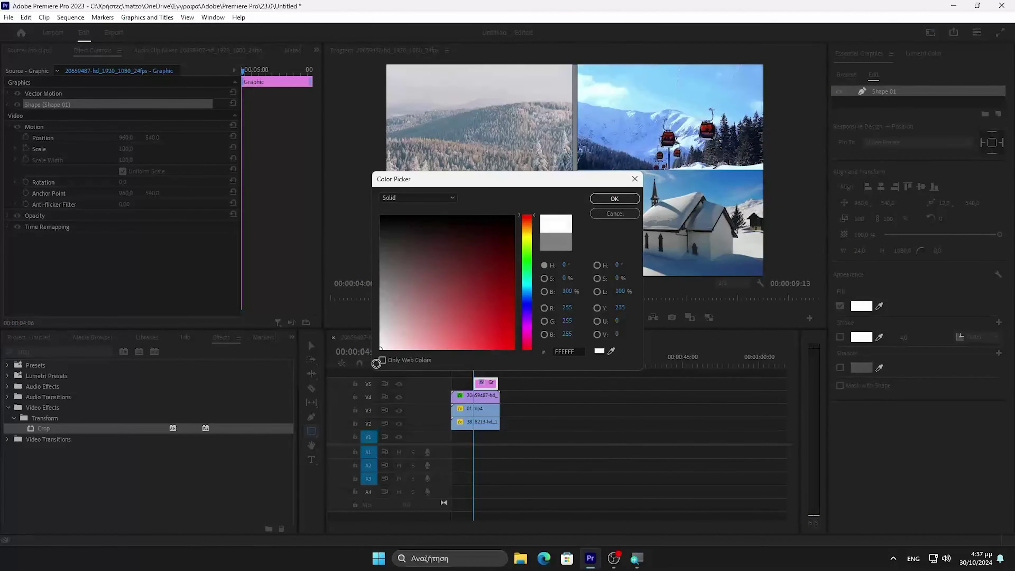
left_click(614, 199)
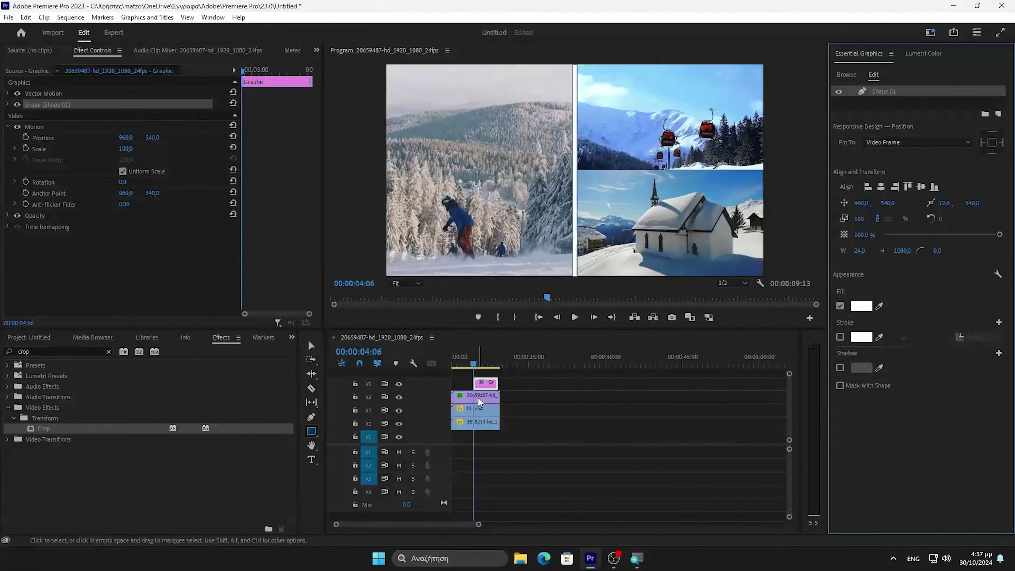
Extend the divider graphic over the clips' full duration and add a horizontal white bar about 964 by 27 between the two right-hand clips
mouse_move(483, 392)
left_mouse_down()
mouse_move(461, 383)
mouse_move(498, 380)
left_mouse_up()
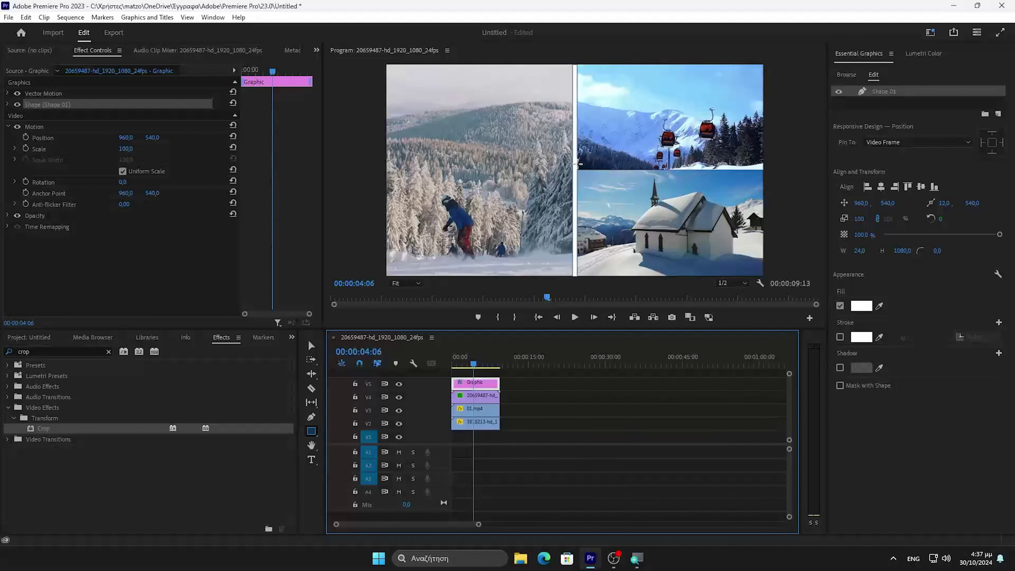
left_click_drag(575, 167, 766, 177)
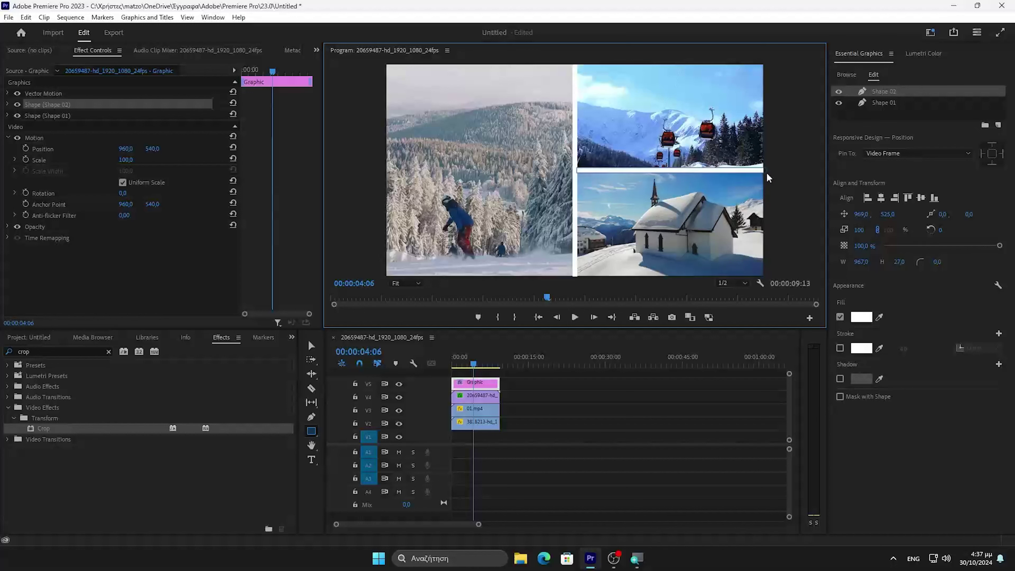
left_click_drag(766, 177, 766, 178)
Deselect the divider shape and play the three-way split screen from the start
left_click(310, 343)
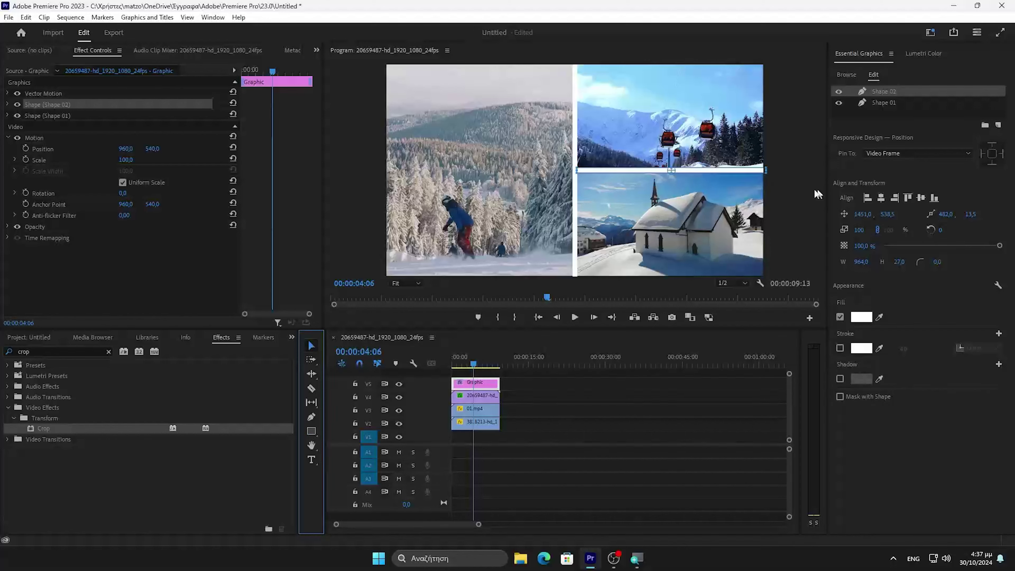
left_click(800, 194)
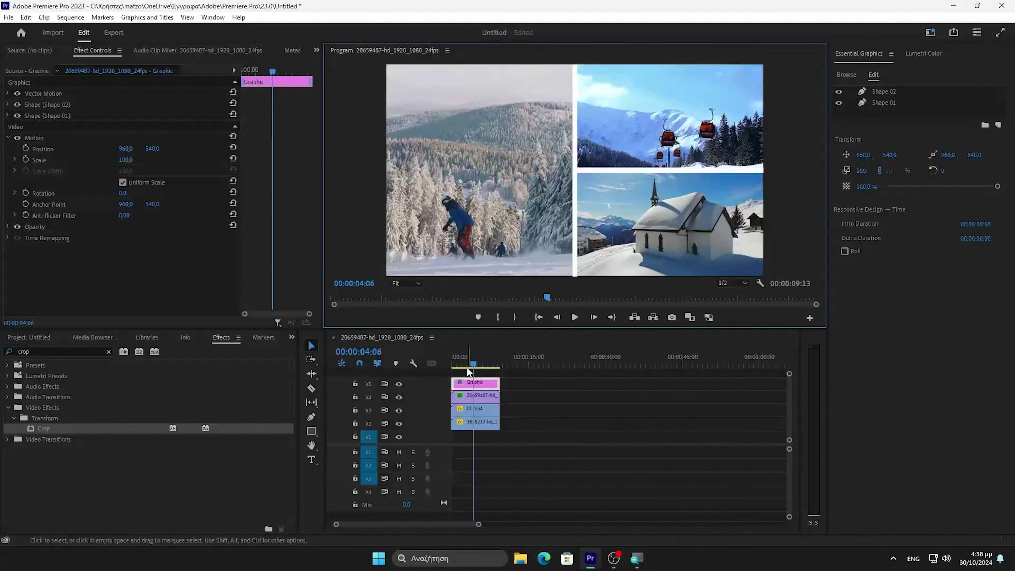
left_click_drag(475, 363, 453, 367)
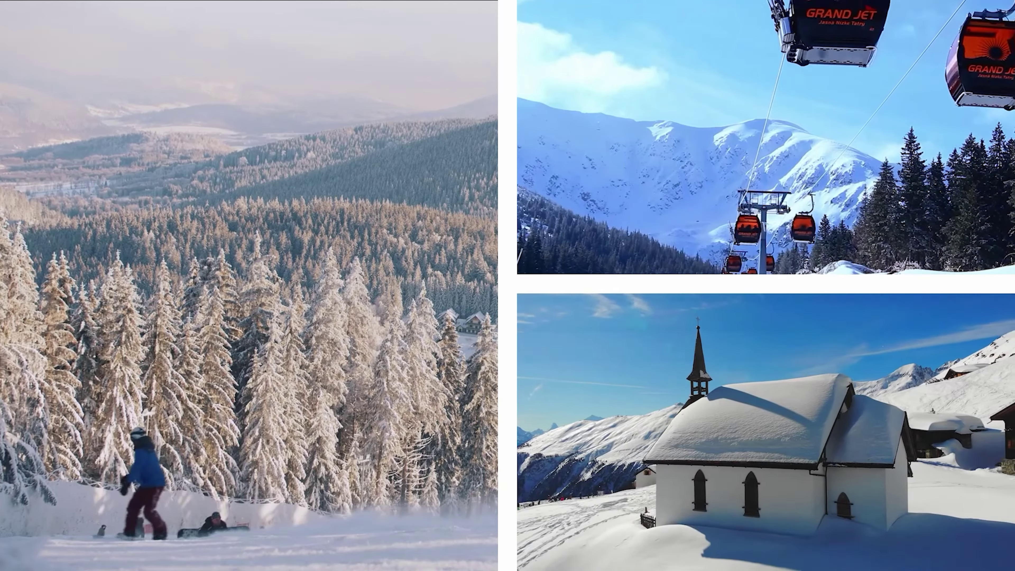
Find the Radial Wipe video effect and apply it twice to the 01.mp4 clip on V4
type("radial")
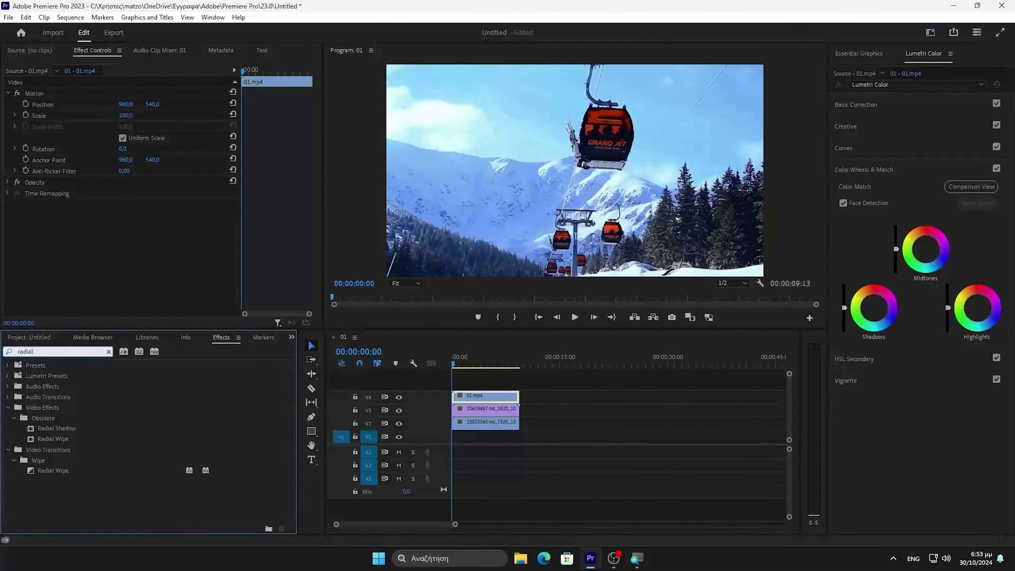
left_click(34, 438)
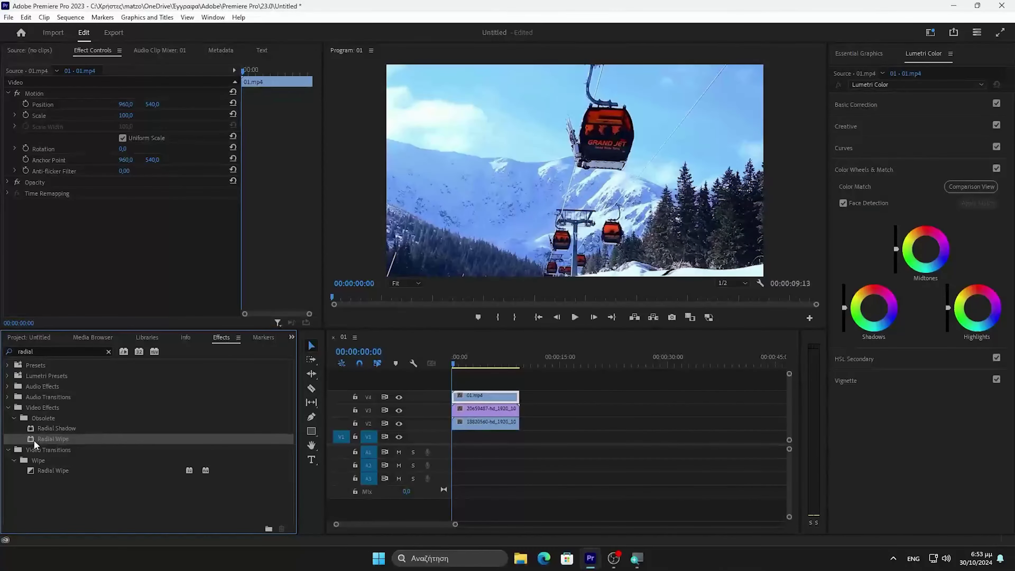
left_click_drag(35, 440, 915, 351)
left_click_drag(474, 395, 475, 396)
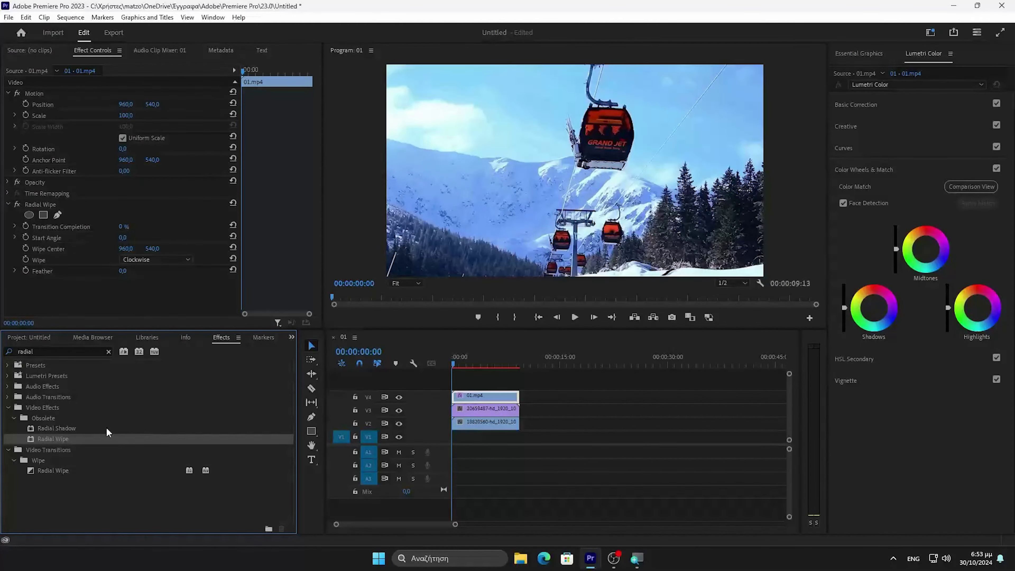
left_click_drag(56, 443, 473, 396)
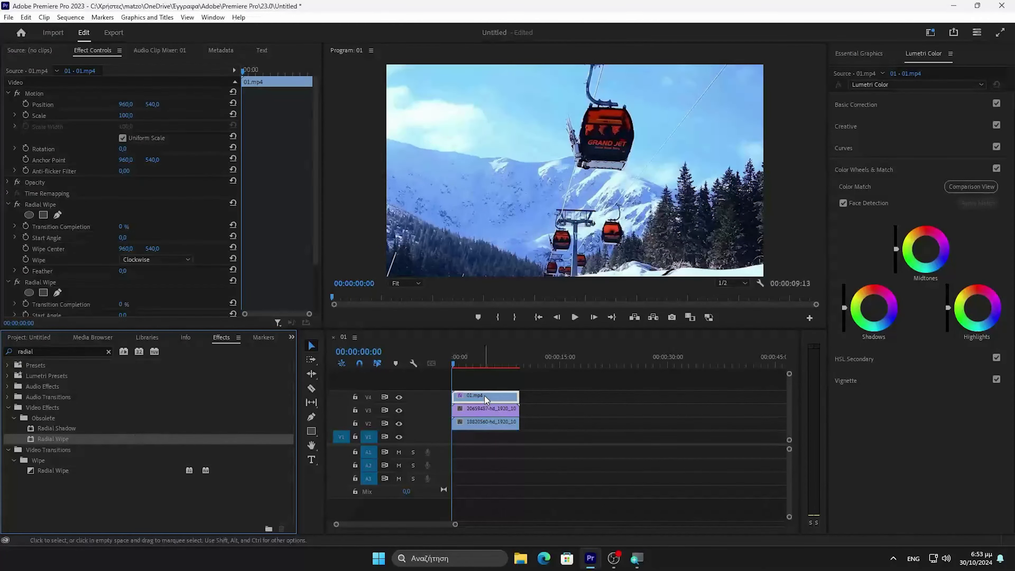
Set the first Radial Wipe's transition completion to 50% and its start angle to 130°
scroll(318, 220, "down", 3)
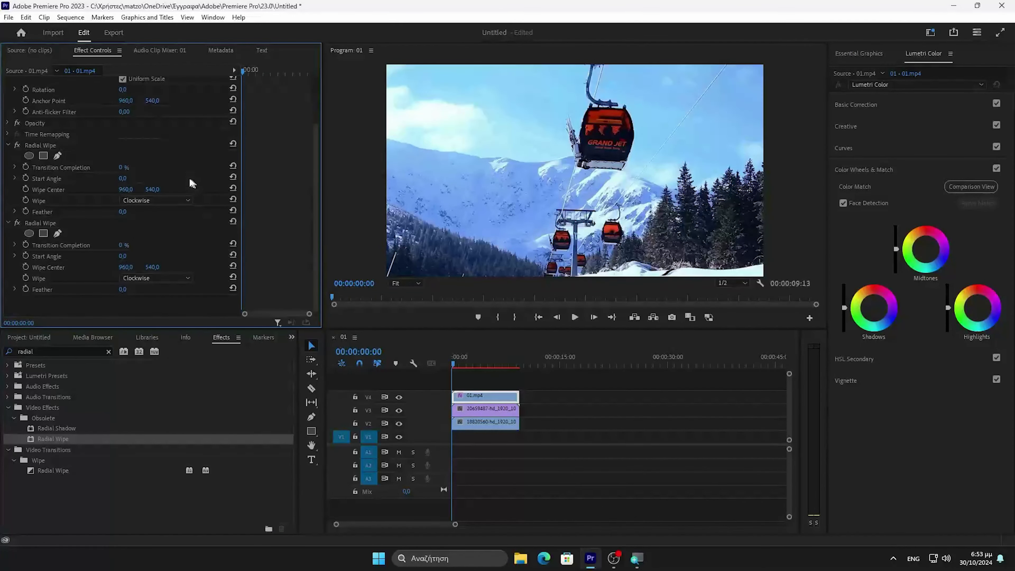
left_click(127, 167)
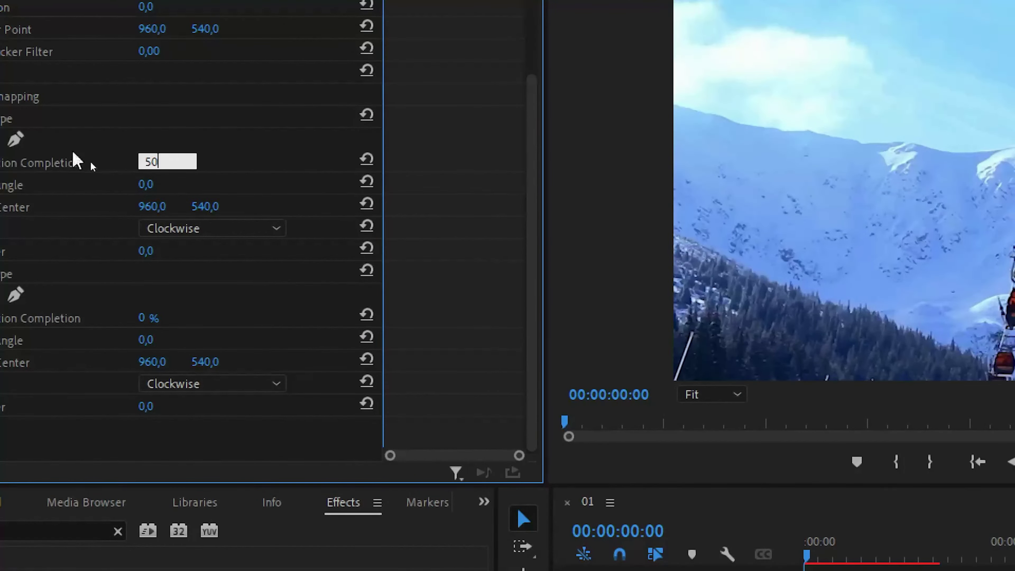
left_click(74, 184)
type("130")
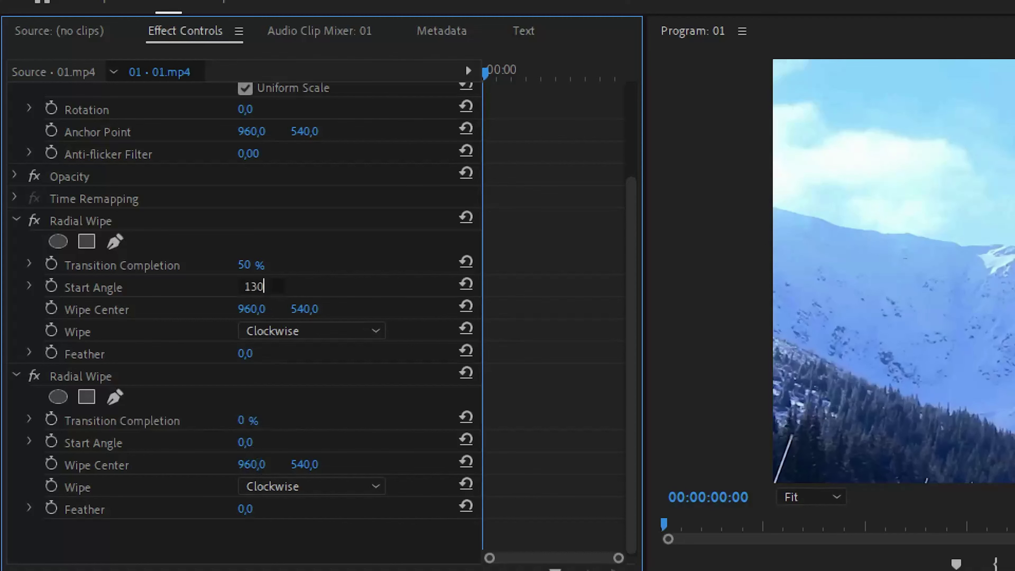
Set the second Radial Wipe's transition completion to 50% and its start angle to -50°
left_click(246, 419)
type("50")
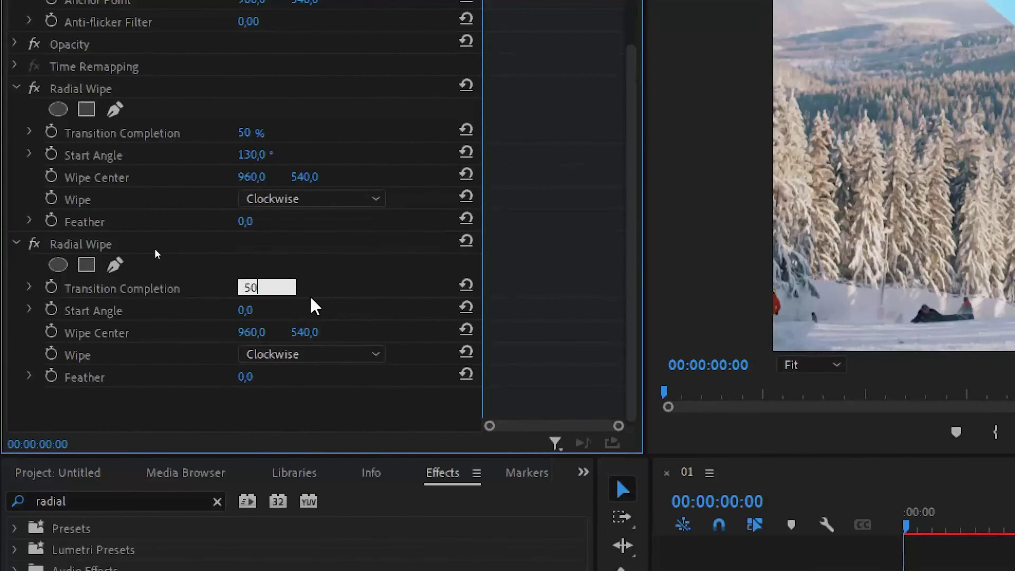
left_click(246, 442)
type("-50")
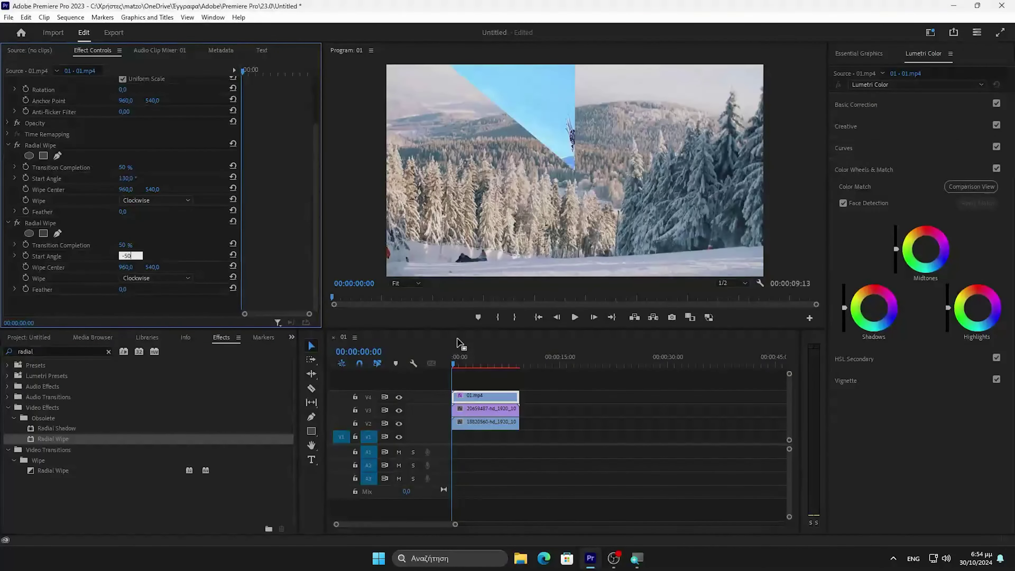
left_click(459, 343)
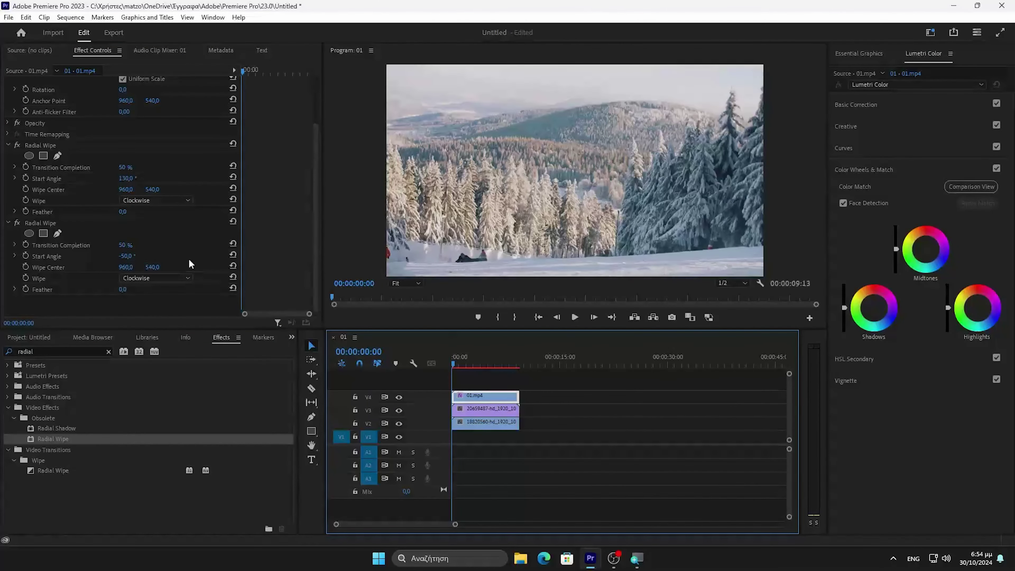
Form a steep diagonal band: first wipe at horizontal centre 167 and start angle 201°, second wipe at horizontal centre 1251 and start angle 20°
left_click_drag(125, 188, 31, 189)
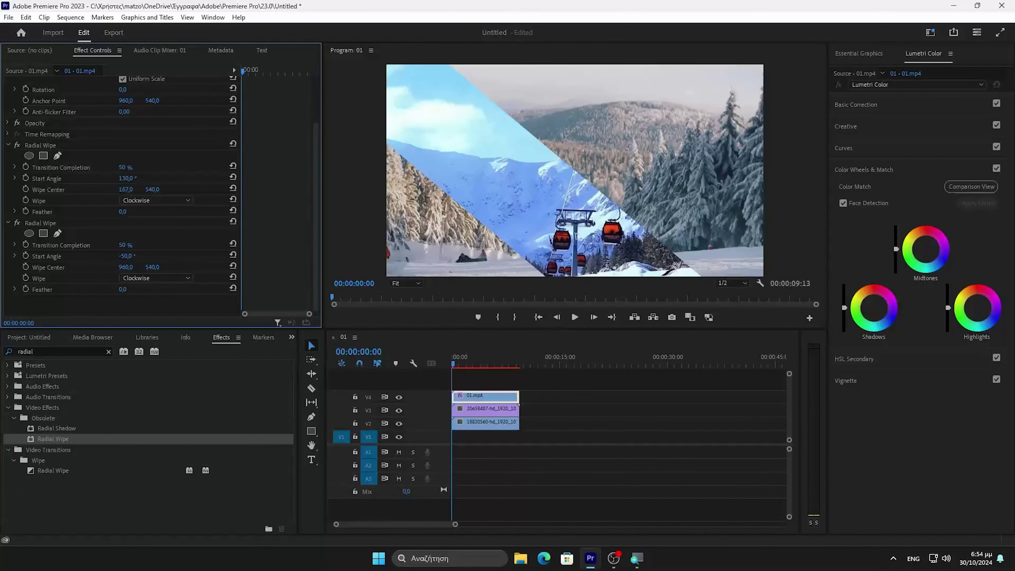
left_click_drag(125, 267, 192, 234)
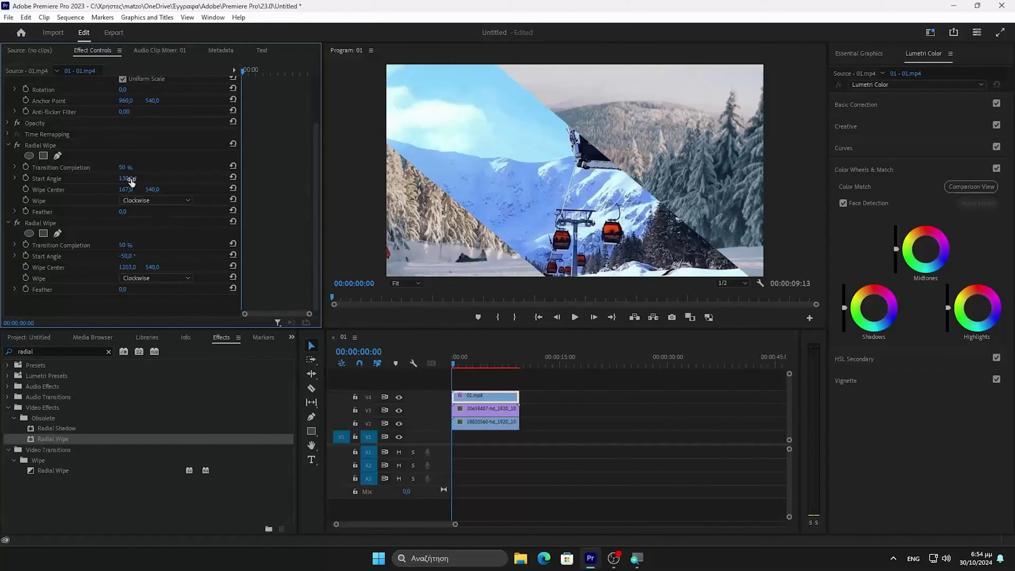
mouse_move(129, 178)
left_mouse_down()
mouse_move(143, 178)
mouse_move(130, 179)
left_mouse_up()
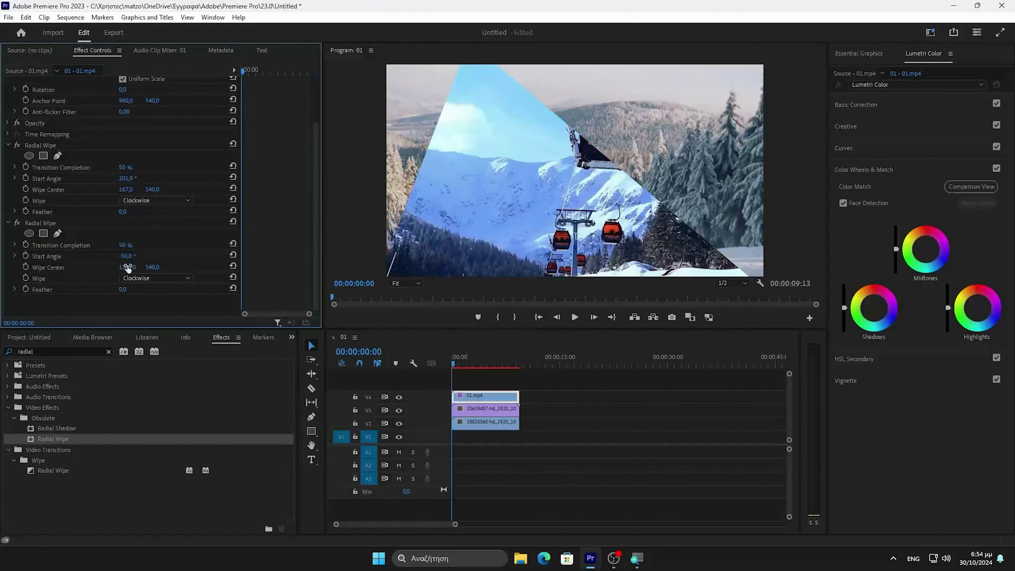
mouse_move(126, 267)
left_mouse_down()
mouse_move(161, 257)
mouse_move(124, 254)
left_mouse_up()
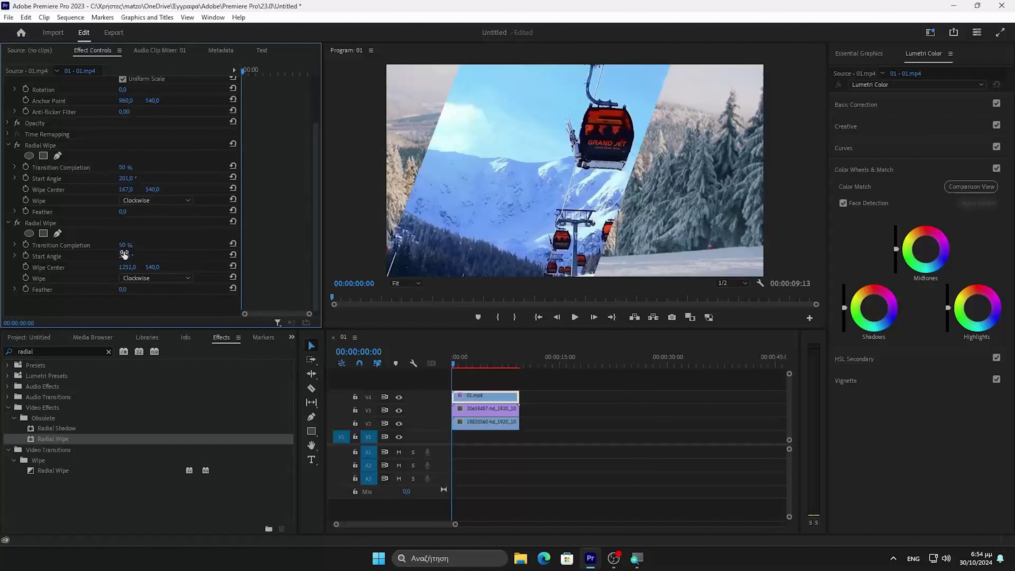
Set the horizontal wipe centres to 783 and 1428, and shift the 01.mp4 clip slightly left so the band sits mid-frame
left_click_drag(125, 189, 371, 189)
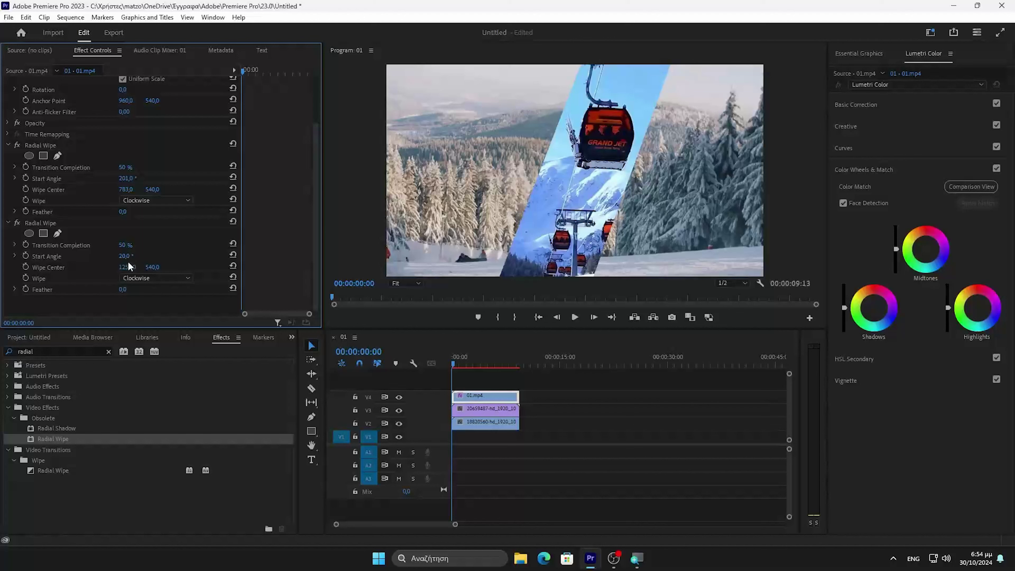
left_click_drag(129, 266, 192, 265)
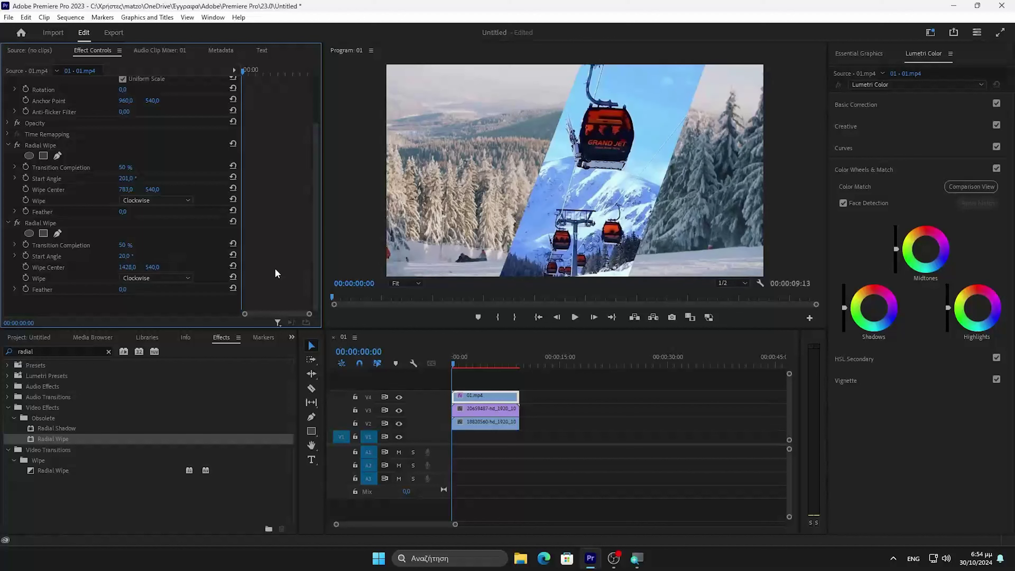
scroll(316, 188, "up", 3)
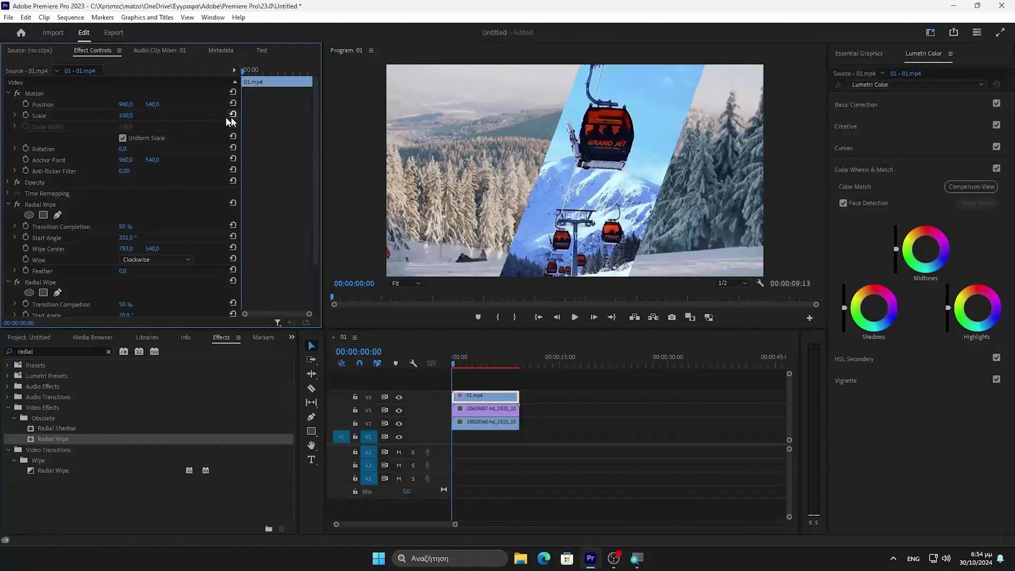
left_click_drag(129, 103, 88, 103)
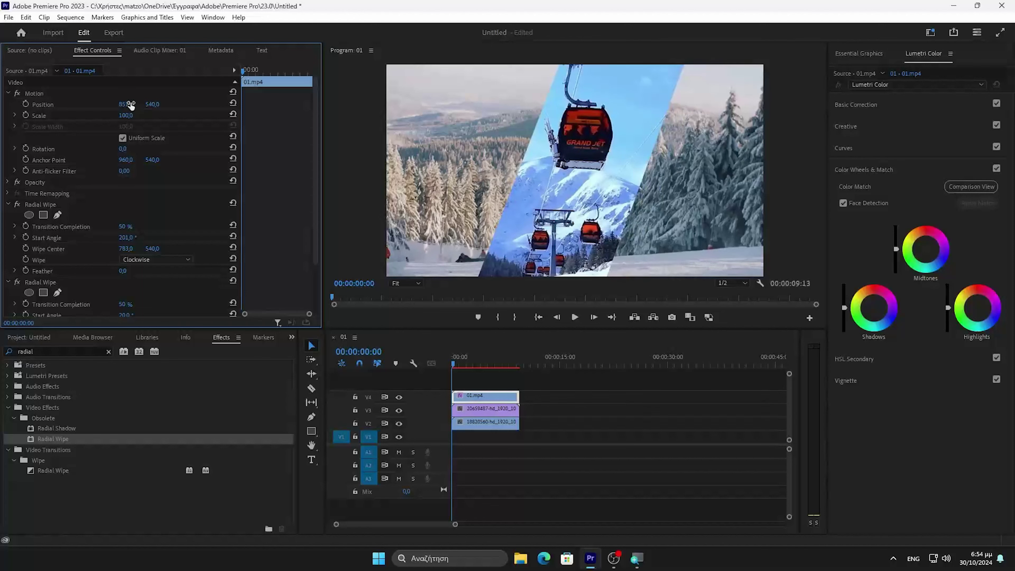
Set the V3 forest clip's horizontal position to 670, using the frame at 00:00:01:19 to place the snowboarder left of the band
left_click(470, 409)
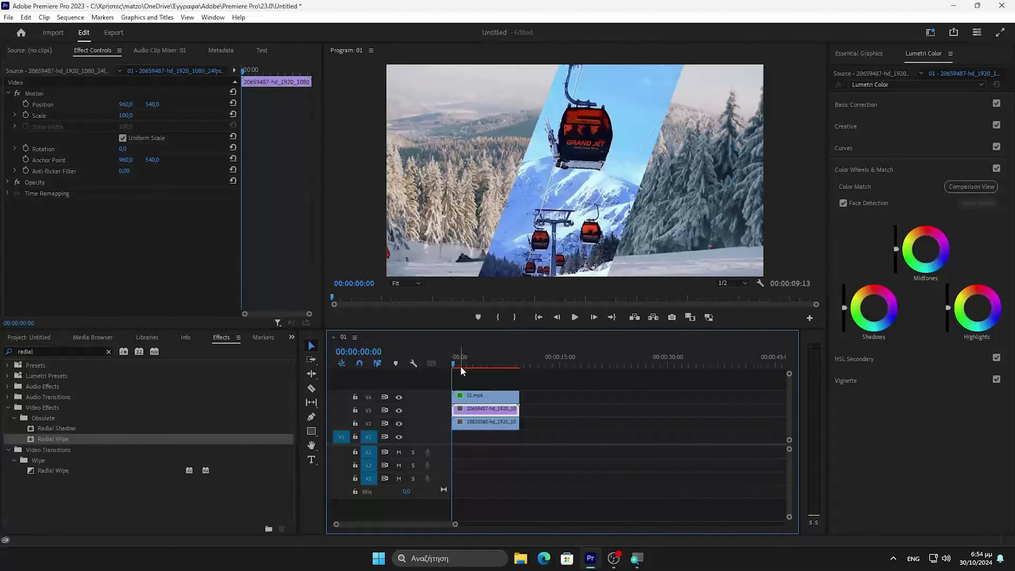
left_click_drag(454, 364, 458, 367)
left_click_drag(464, 360, 466, 364)
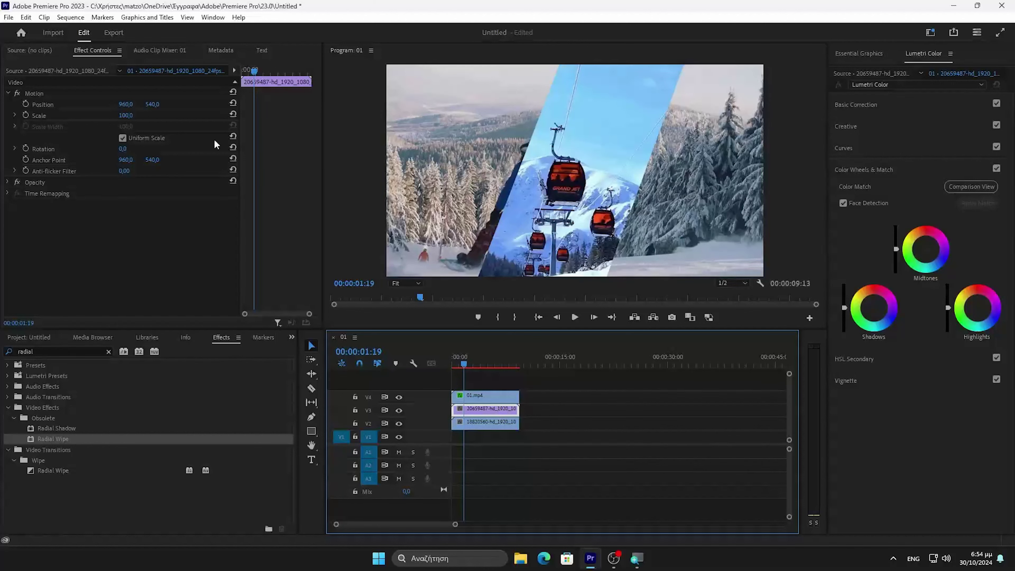
left_click_drag(126, 104, 10, 104)
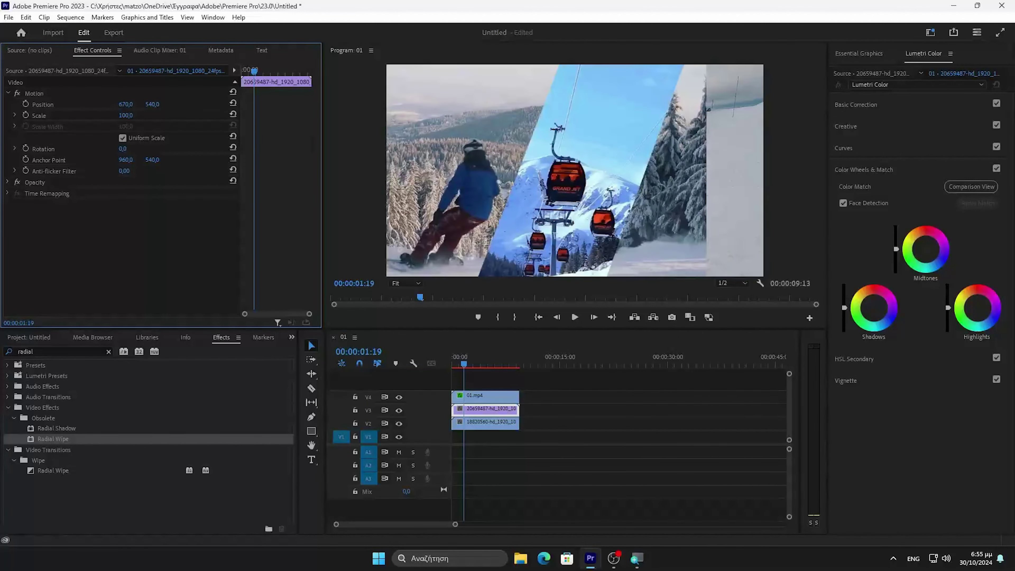
Apply the Crop effect to the forest snowboarder clip on V3 and set its right crop to 26%
left_click(7, 352)
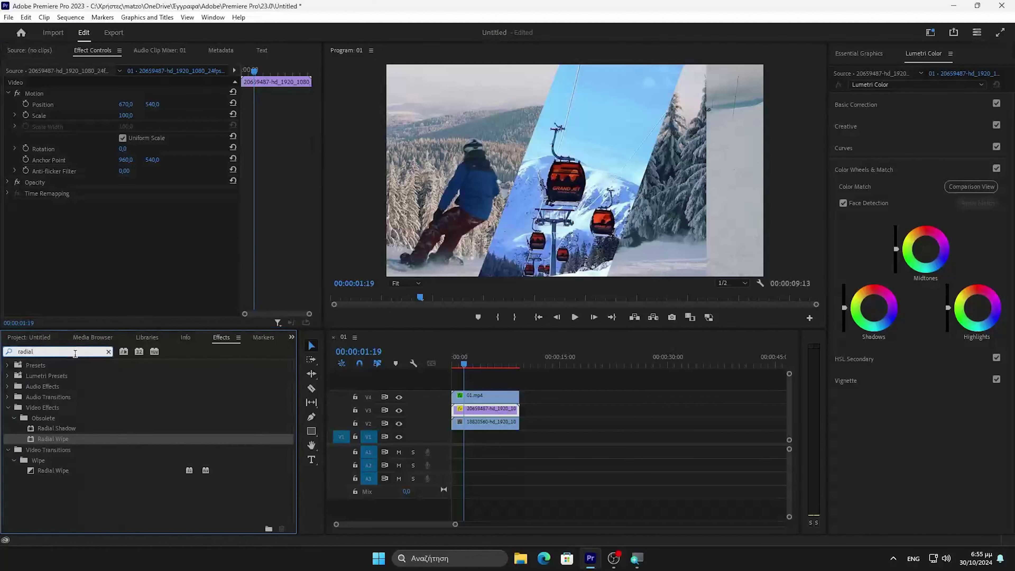
type("c")
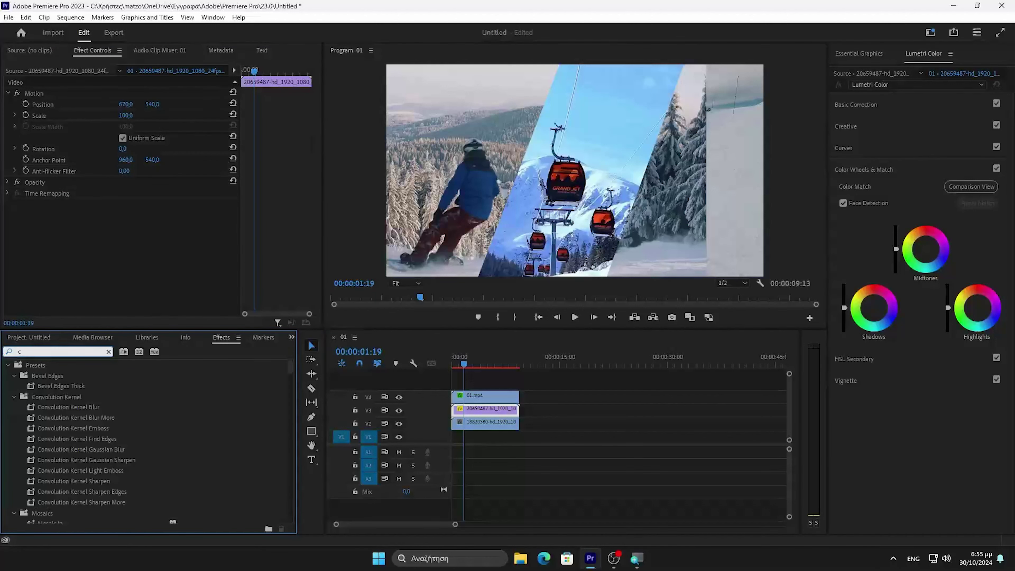
type("rop")
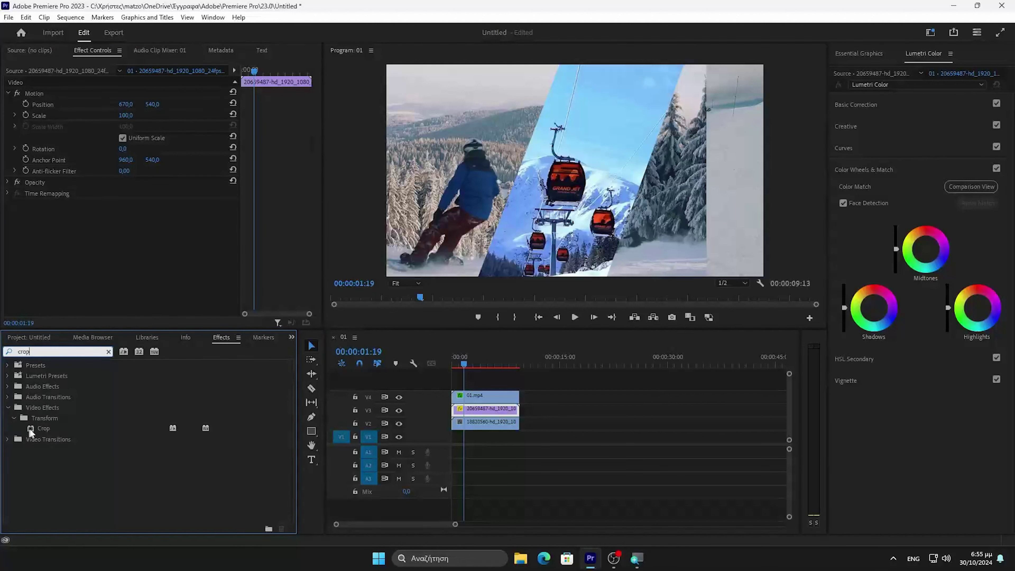
left_click(30, 430)
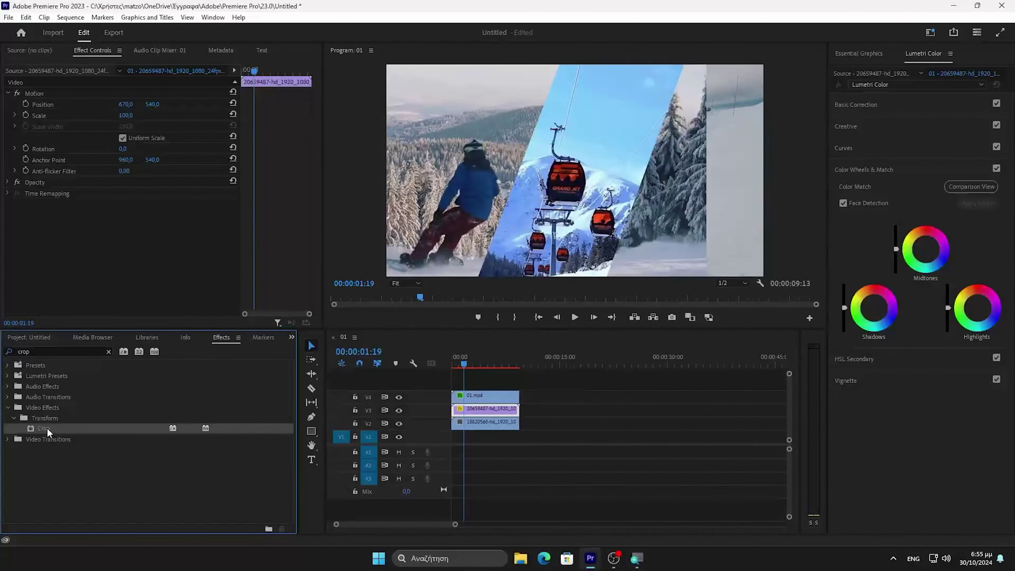
left_click_drag(88, 339, 510, 410)
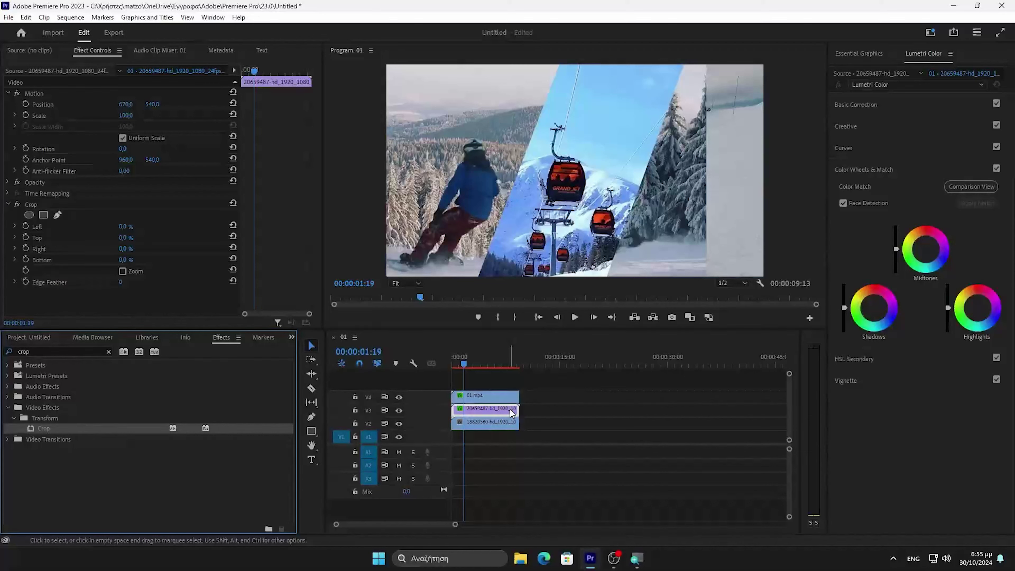
left_click(124, 254)
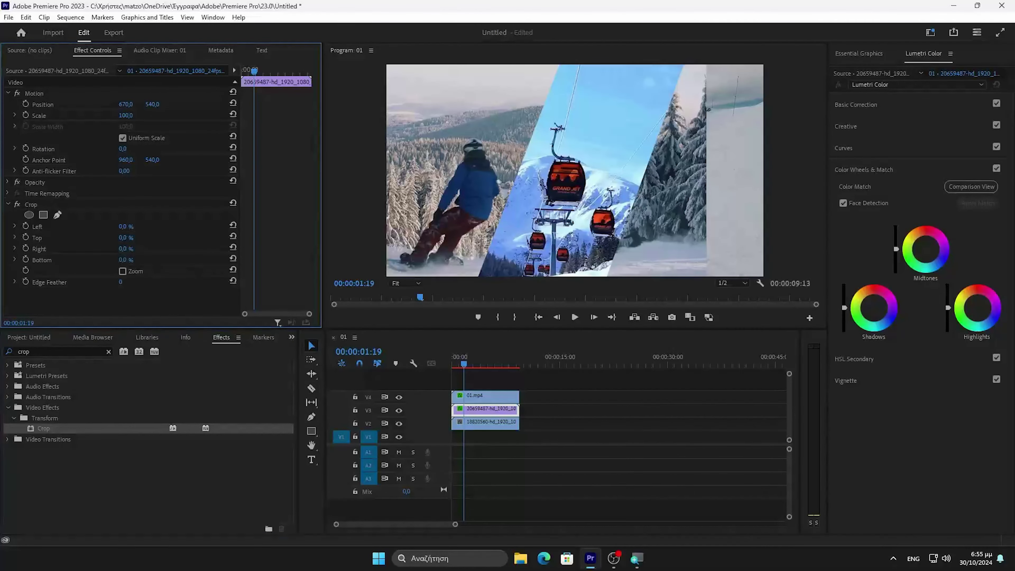
left_click_drag(125, 248, 144, 248)
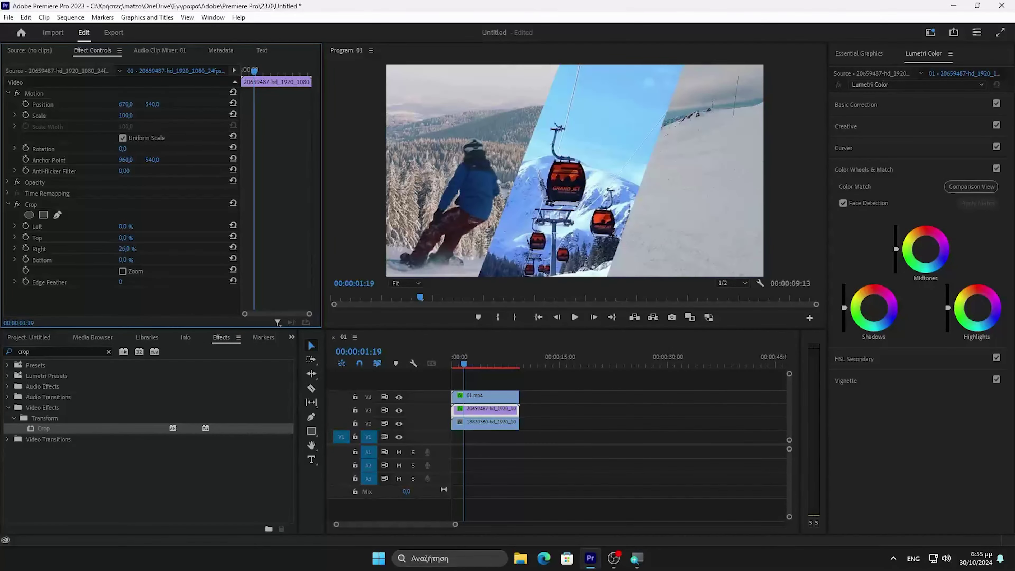
Set the V3 forest clip's horizontal position to 507 using the frame at 00:00:03:17, and play back the result
left_click(453, 368)
left_click_drag(452, 365, 479, 354)
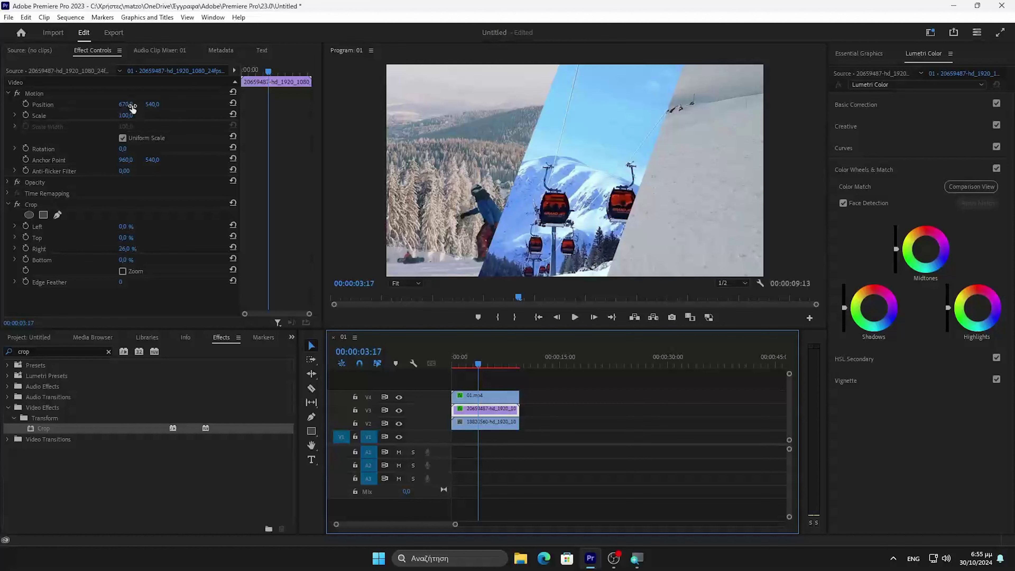
left_click_drag(132, 105, 67, 104)
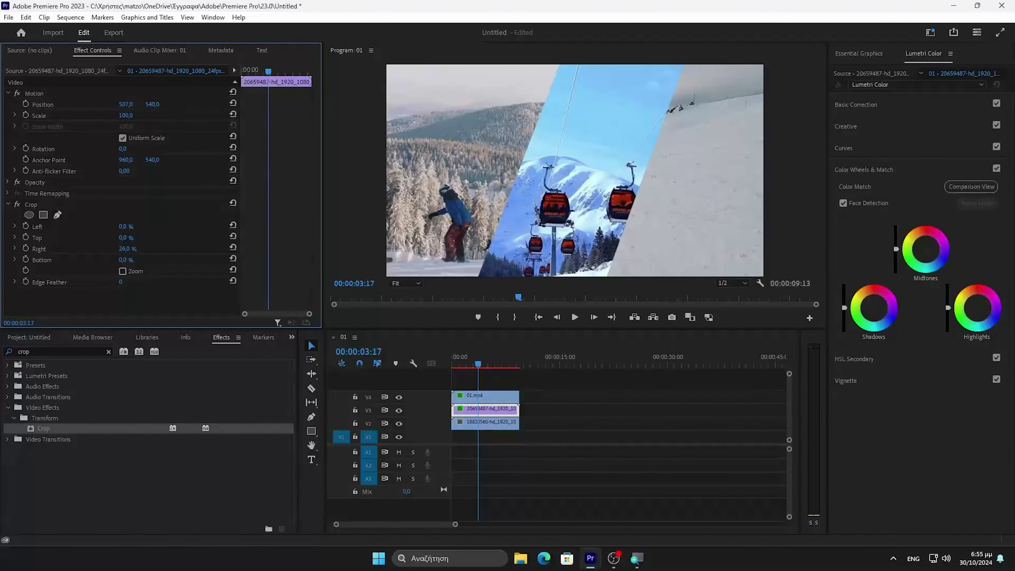
mouse_move(478, 362)
left_mouse_down()
mouse_move(440, 372)
mouse_move(482, 344)
left_mouse_up()
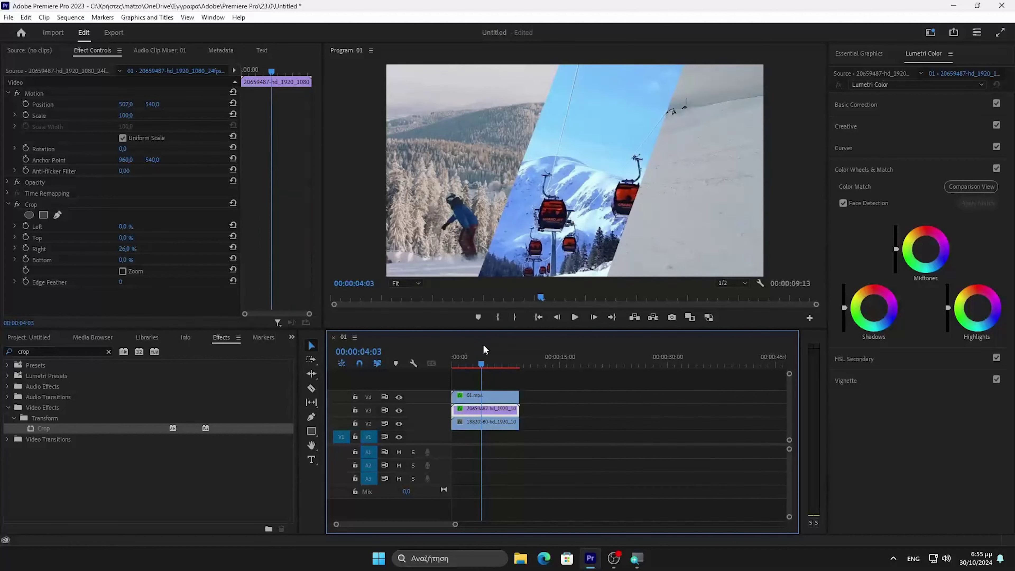
key("space")
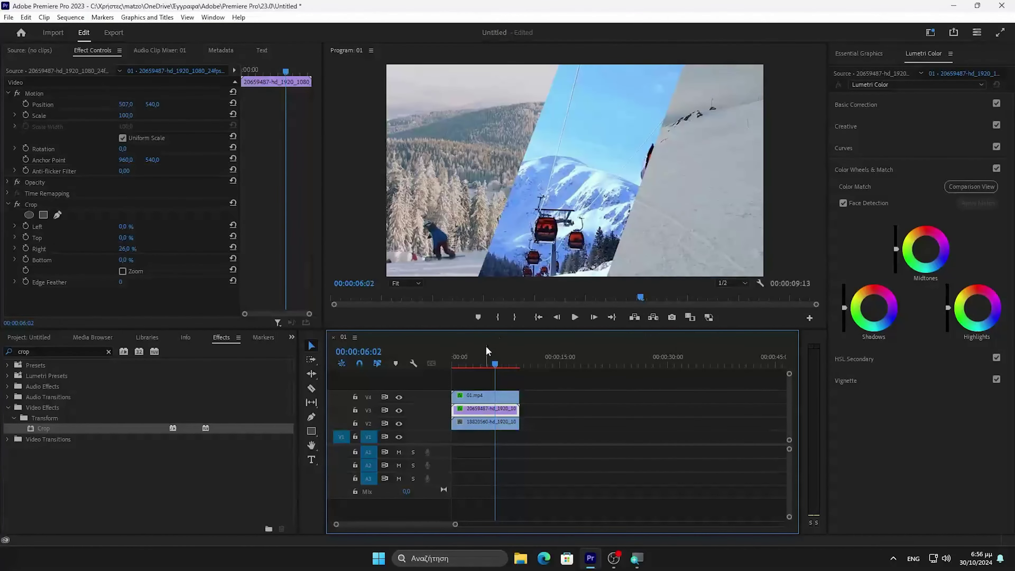
Reframe the V2 ski slope clip with position 1614, 788 and scale 162 so the skier sits beside the diagonal band
left_click(487, 423)
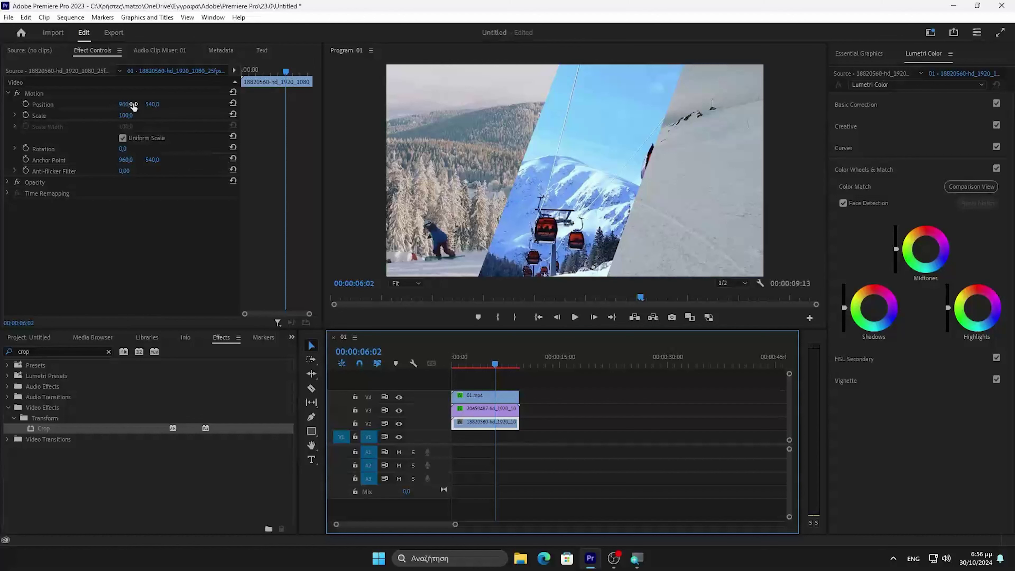
left_click_drag(133, 107, 395, 106)
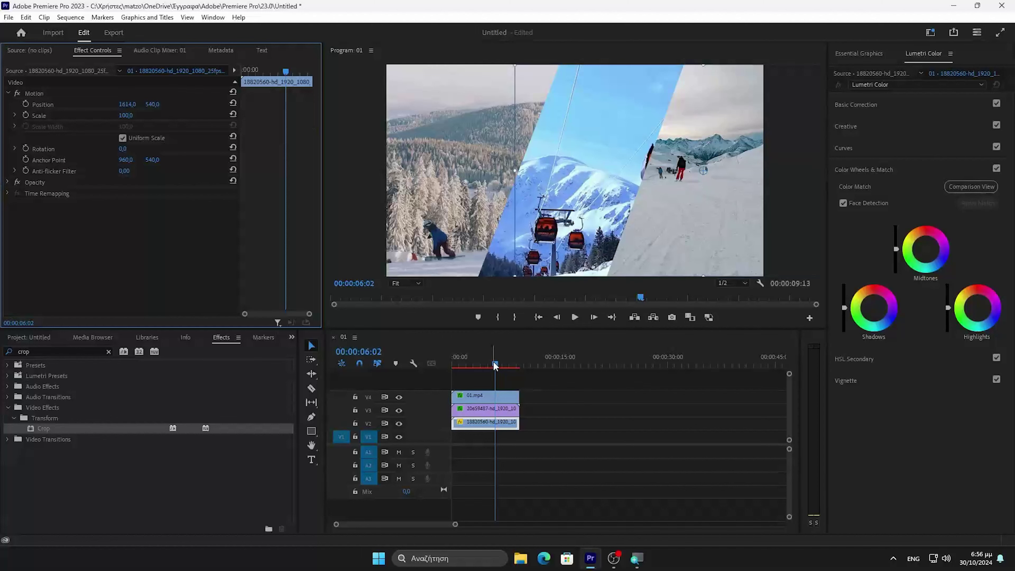
mouse_move(470, 365)
left_mouse_down()
mouse_move(454, 372)
mouse_move(479, 352)
left_mouse_up()
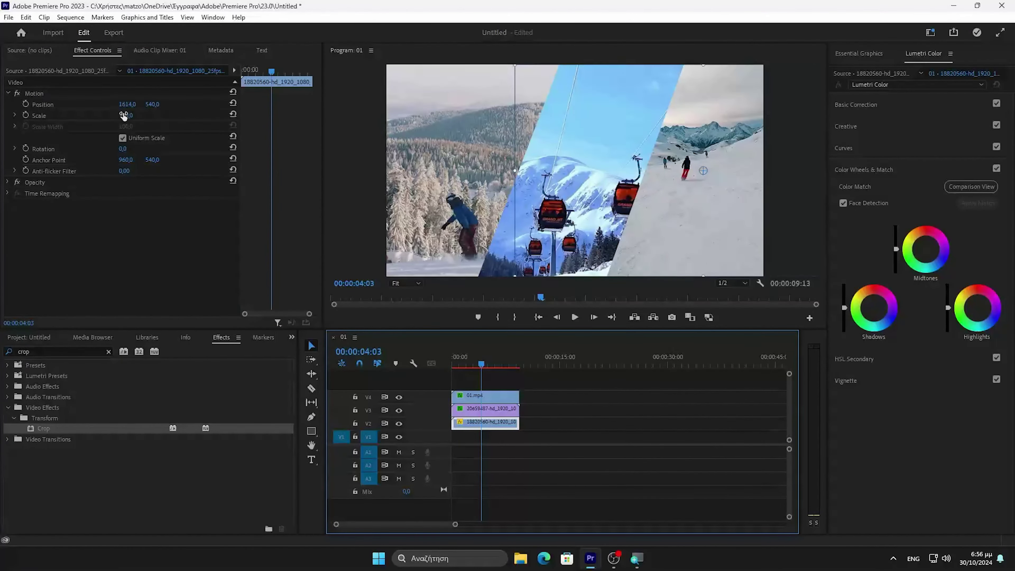
left_click_drag(124, 115, 185, 104)
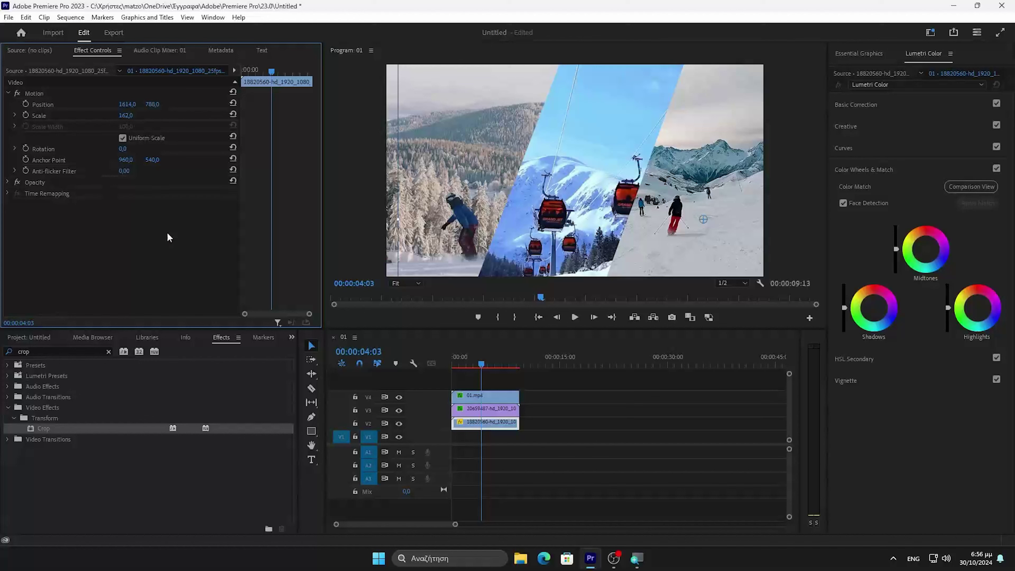
Set the 01.mp4 clip's horizontal wipe centres to 860 for the first wipe and 1539 for the second, and its horizontal position to 796
left_click(460, 393)
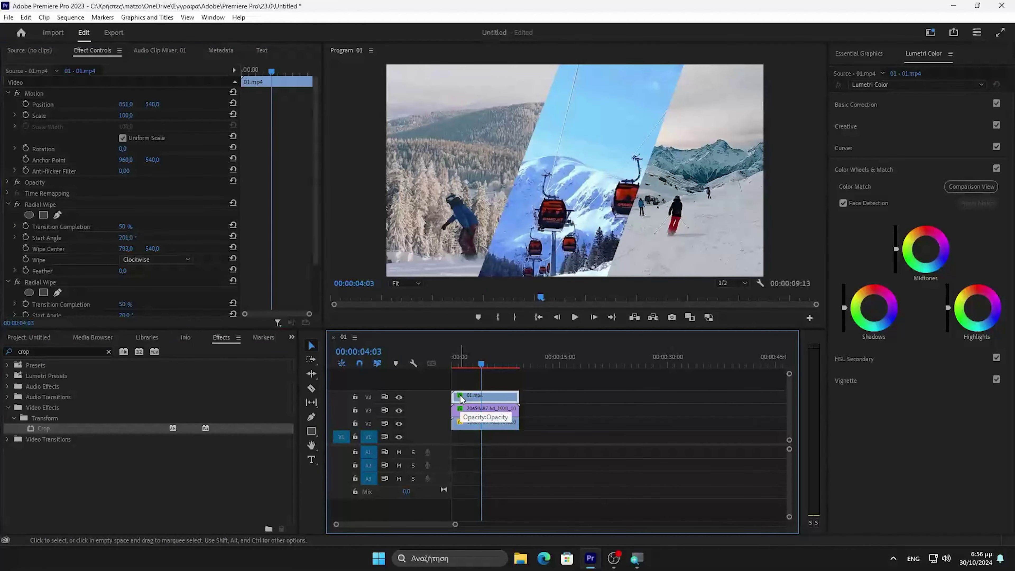
left_click_drag(125, 248, 136, 248)
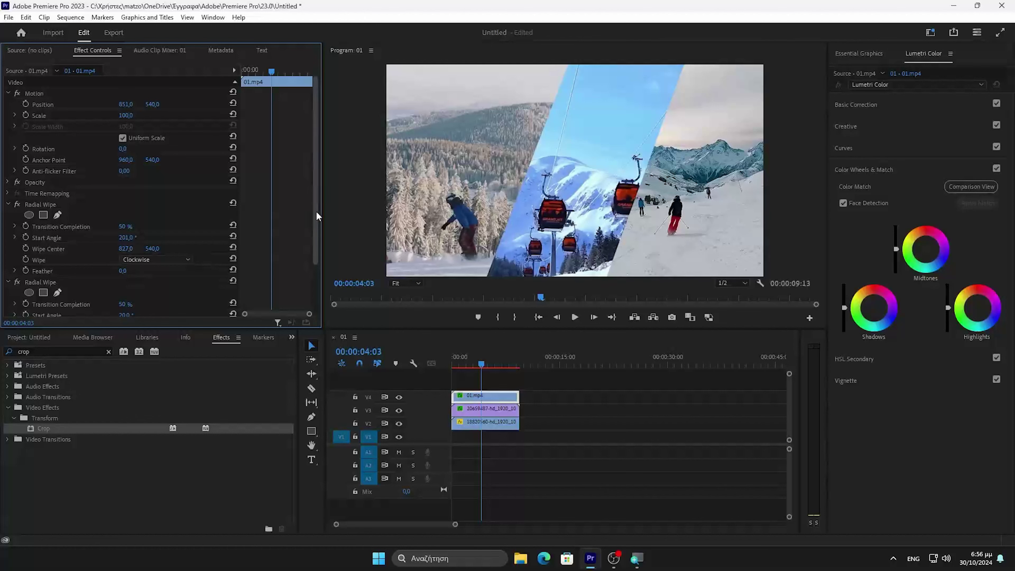
left_click_drag(316, 211, 313, 272)
mouse_move(125, 265)
left_mouse_down()
mouse_move(140, 266)
mouse_move(114, 273)
left_mouse_up()
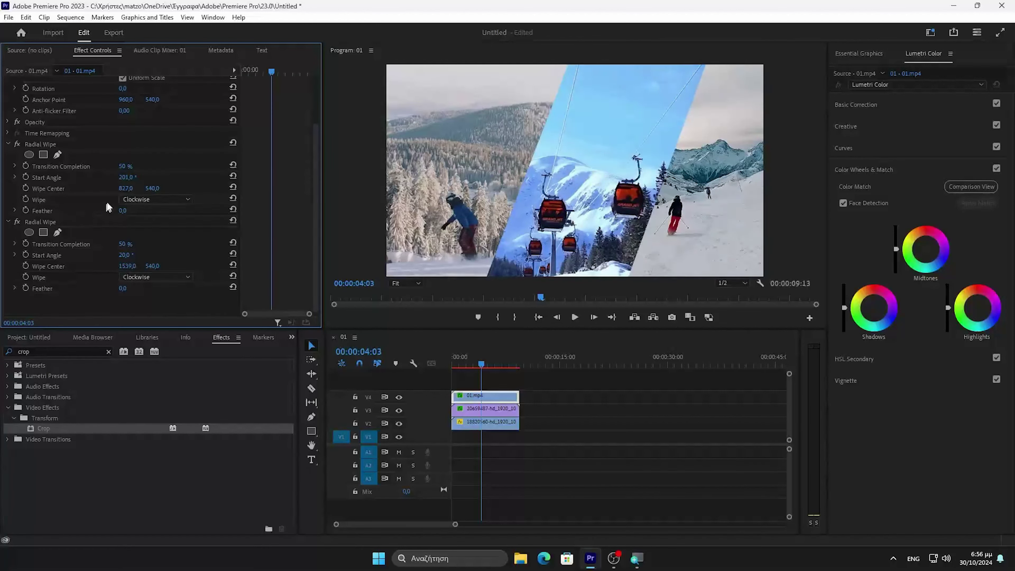
left_click_drag(122, 188, 136, 196)
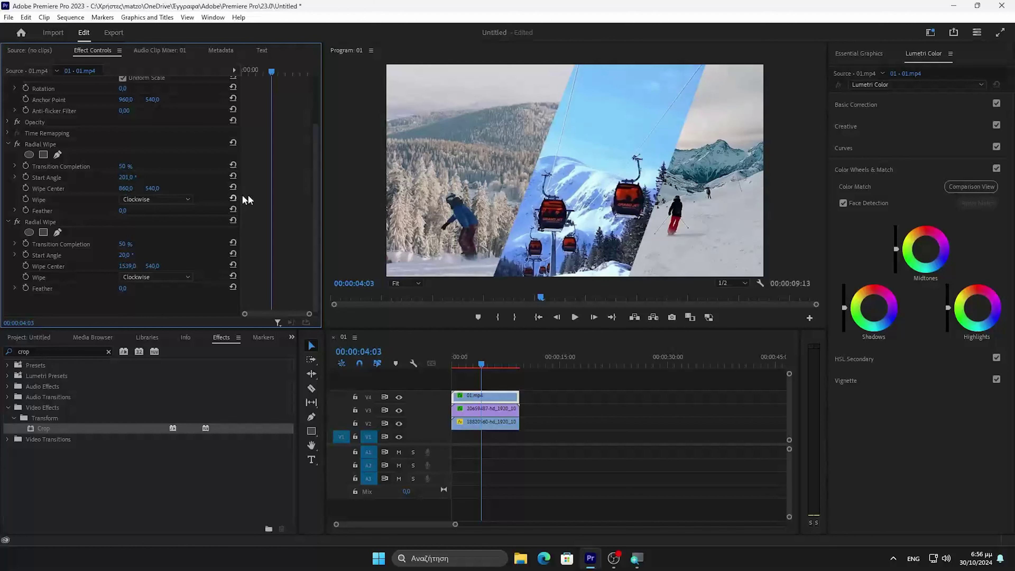
left_click_drag(315, 185, 312, 89)
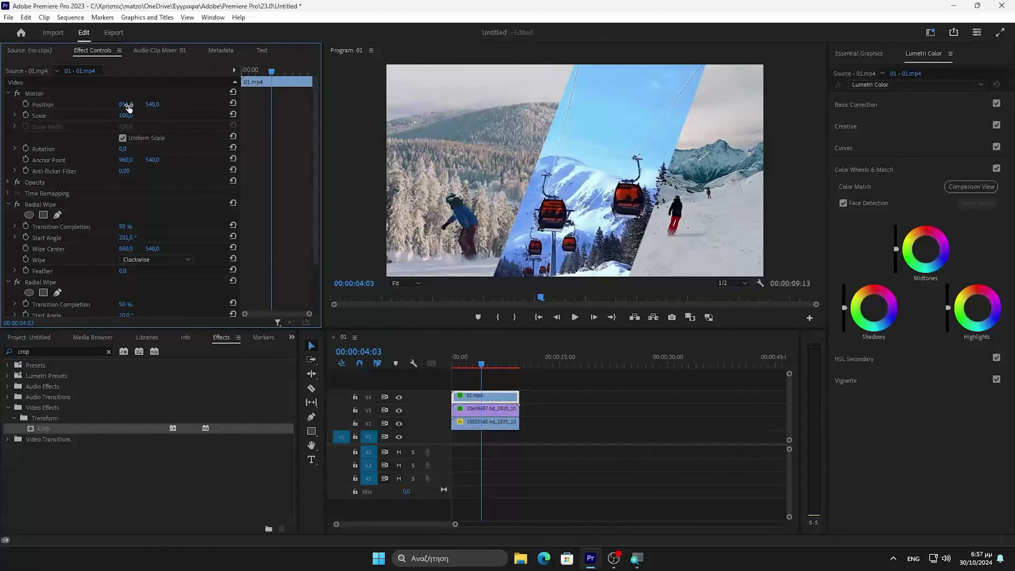
left_click_drag(129, 107, 103, 107)
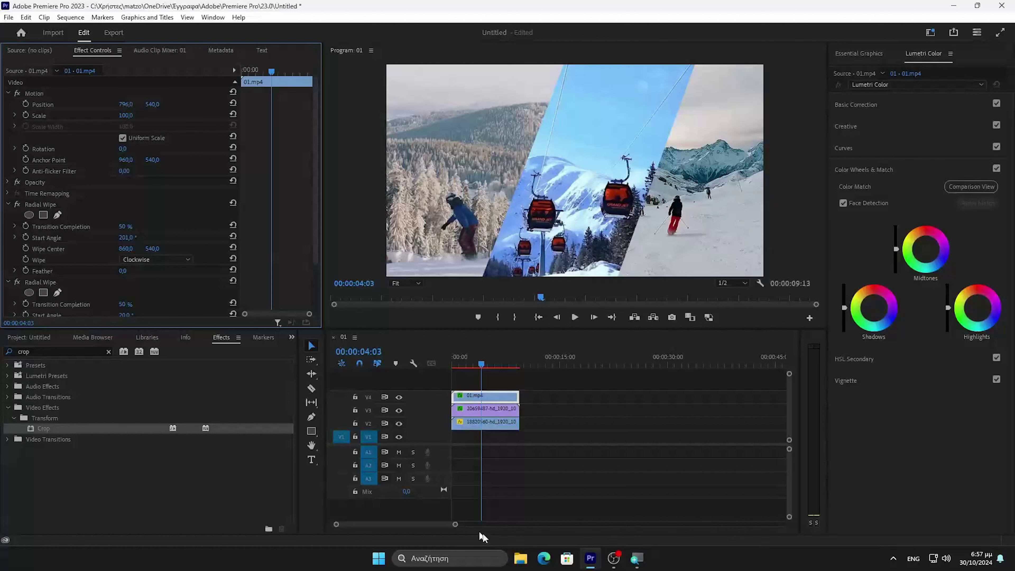
Draw a straight diagonal Pen tool line along the left edge of the cable car band, from the frame's top to its bottom
mouse_move(635, 556)
left_click(679, 504)
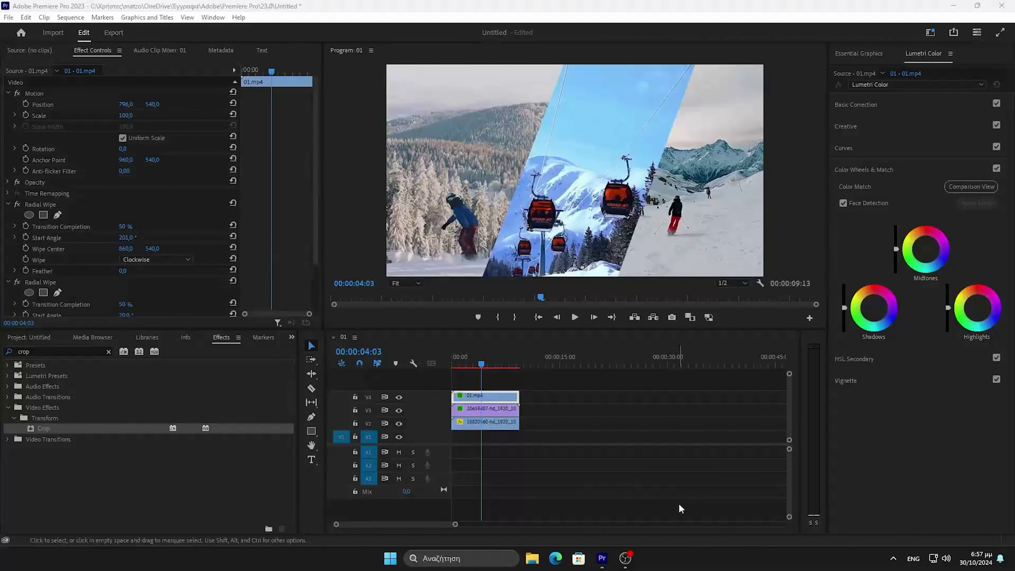
left_click(312, 417)
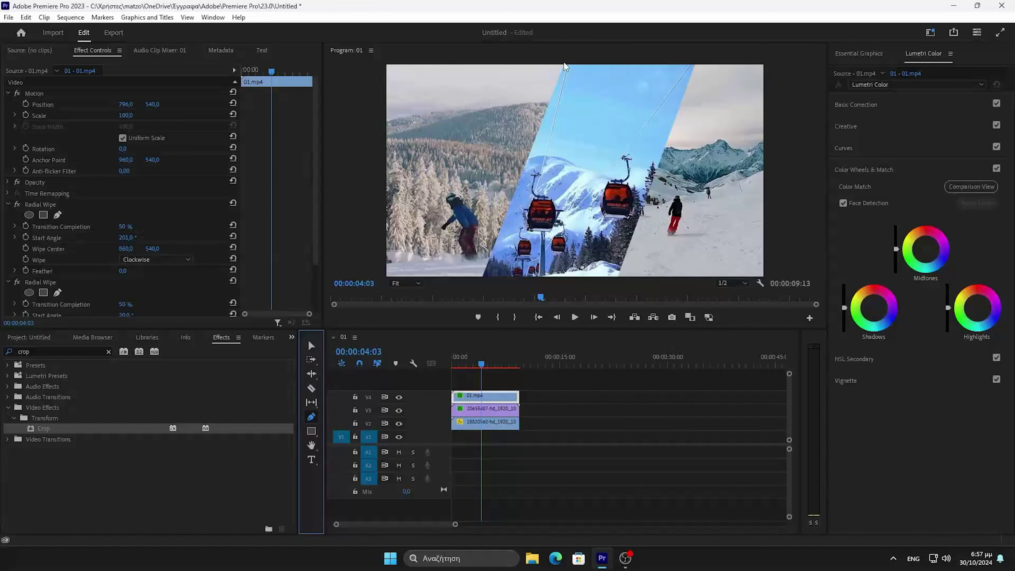
left_click(418, 283)
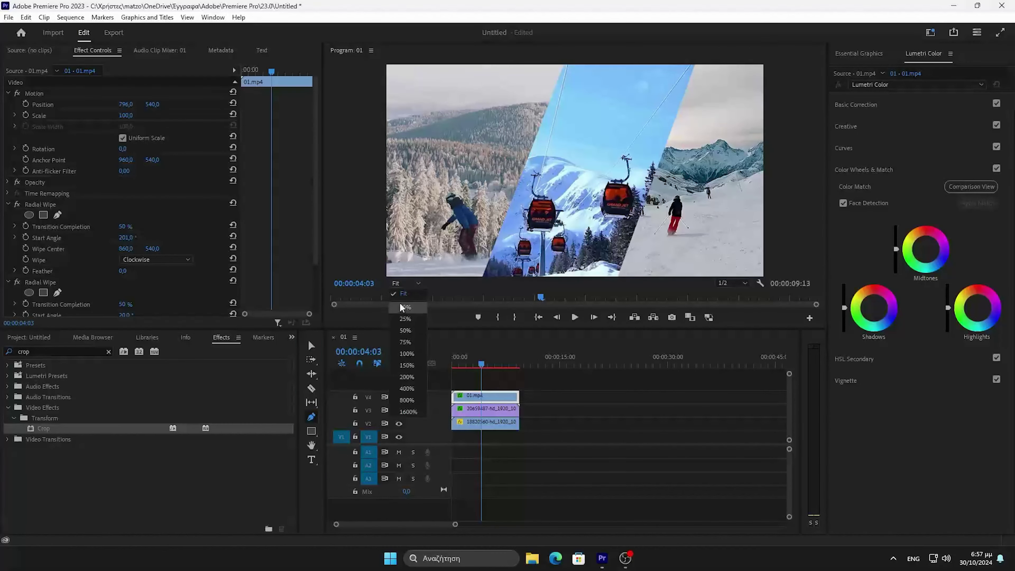
left_click(404, 319)
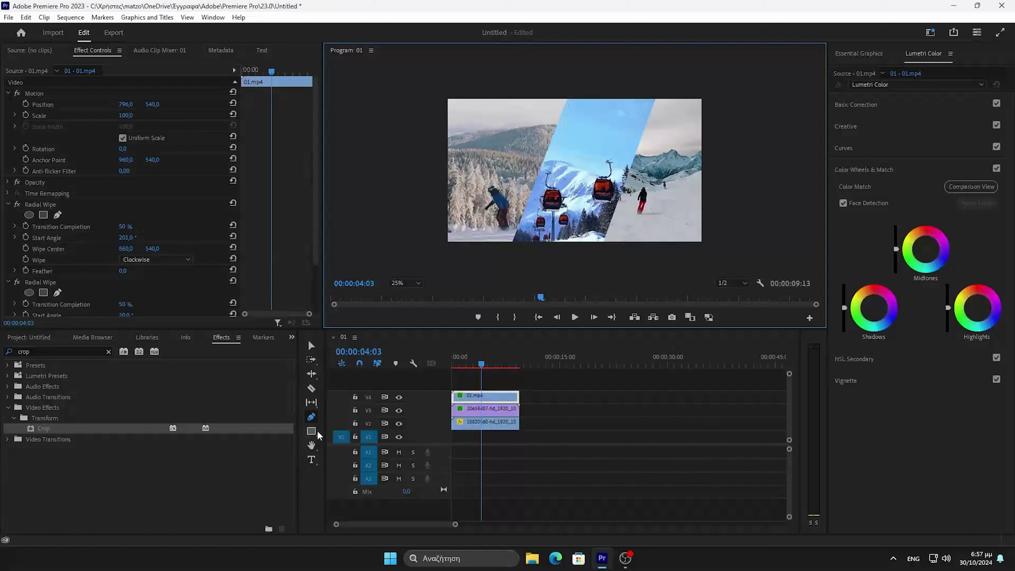
left_click(307, 422)
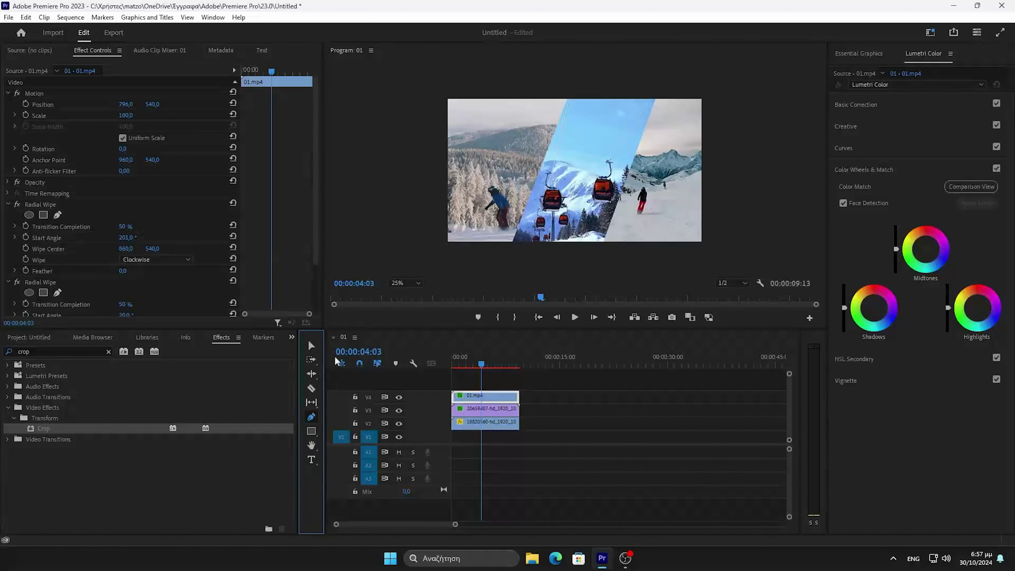
left_click(570, 104)
left_click_drag(569, 103, 513, 234)
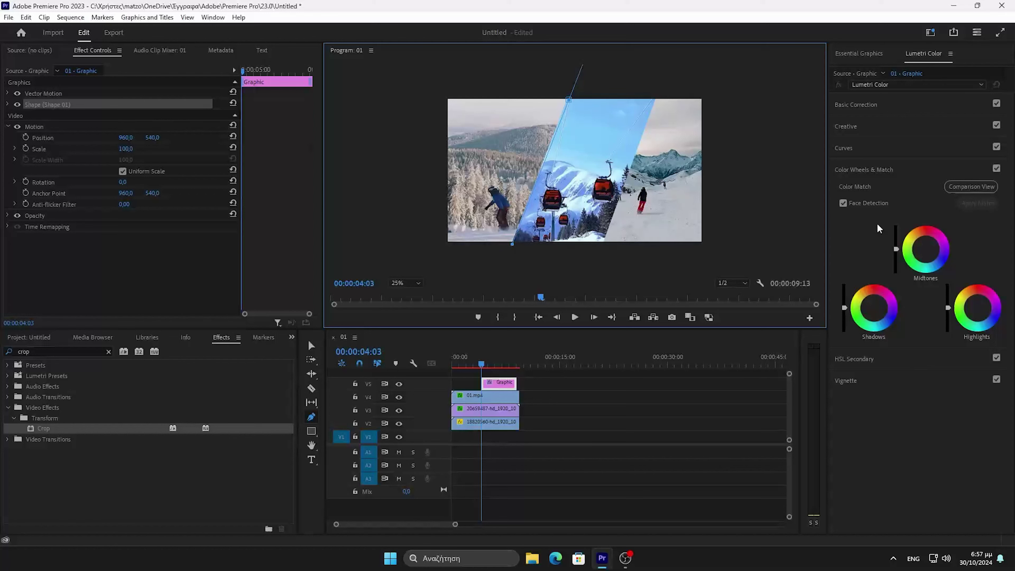
left_click(569, 100)
left_click(512, 242)
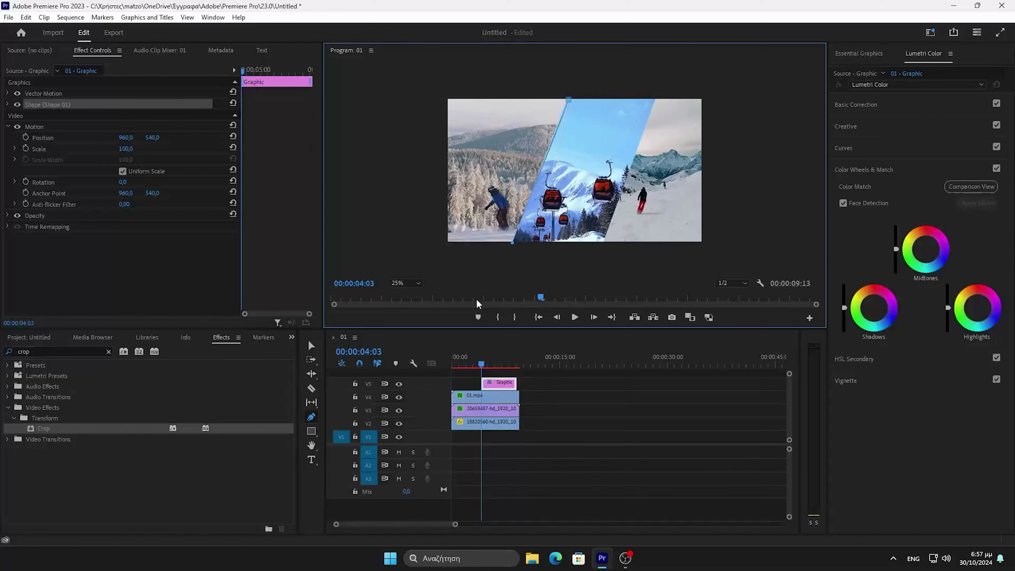